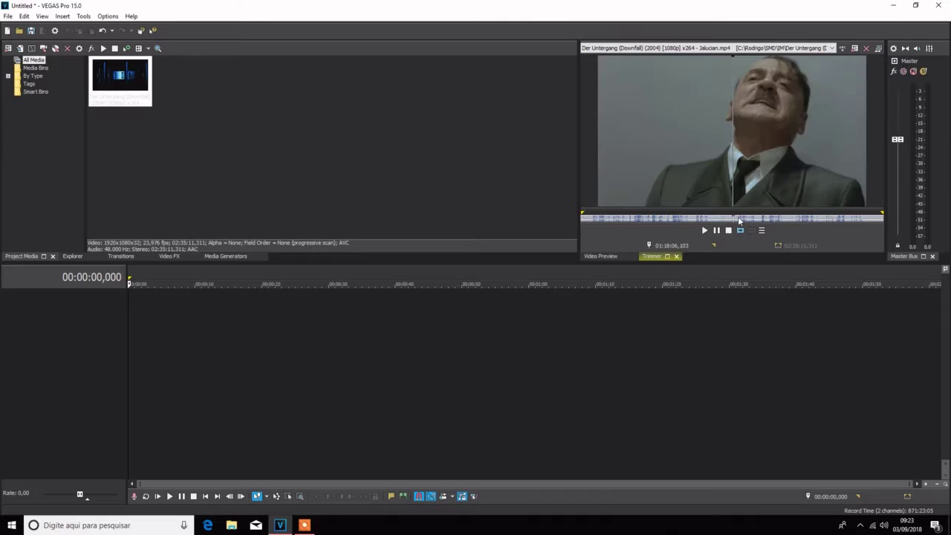
Step: Locate the start of the desk scene in the Trimmer and set the in point at 01:22:01,880
left_click(741, 221)
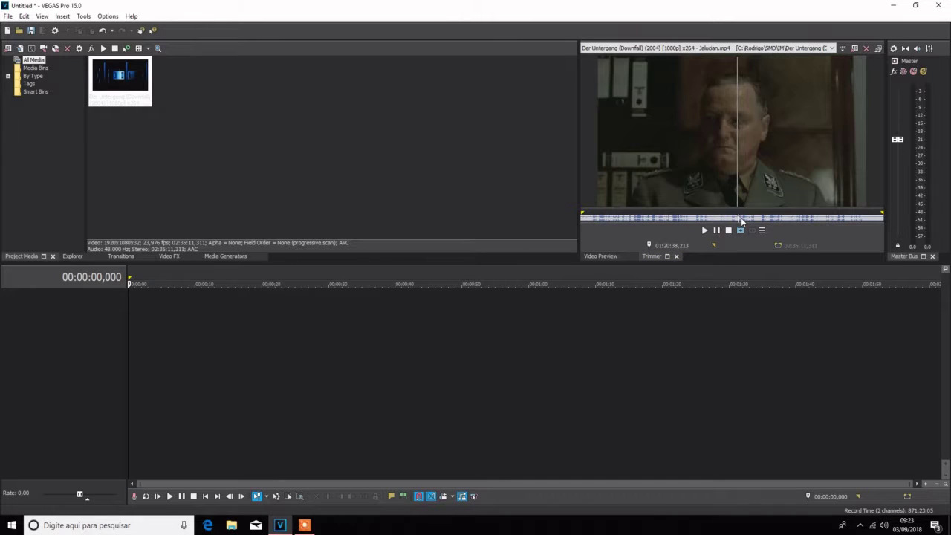
left_click(740, 218)
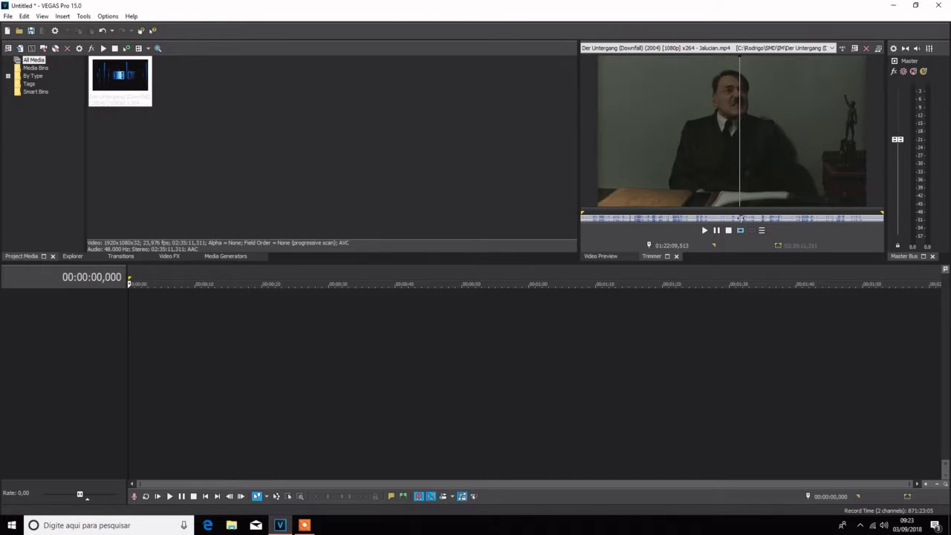
left_click(705, 230)
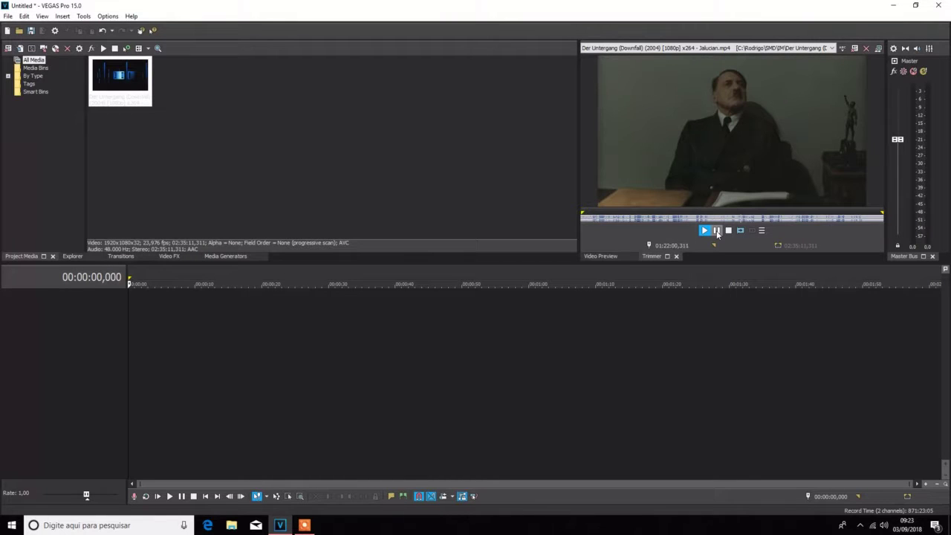
left_click(717, 231)
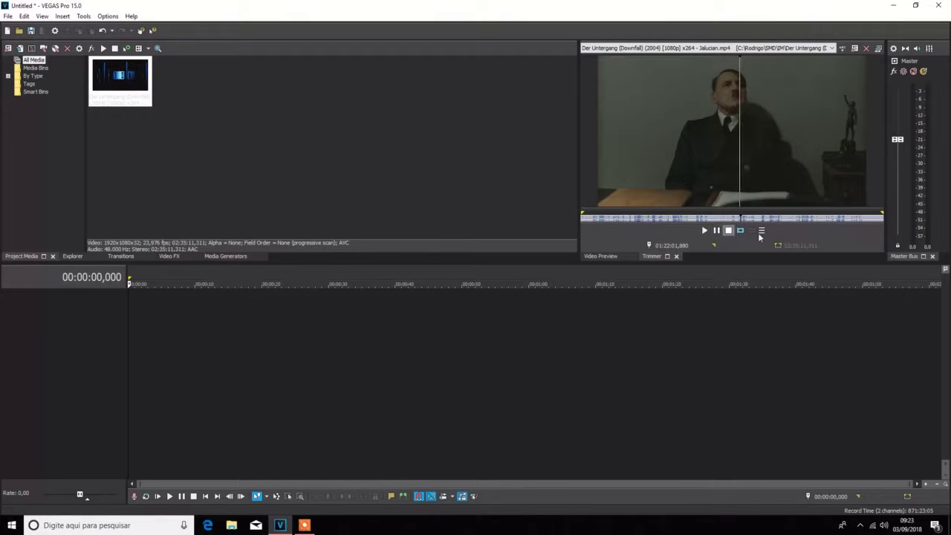
left_click(763, 232)
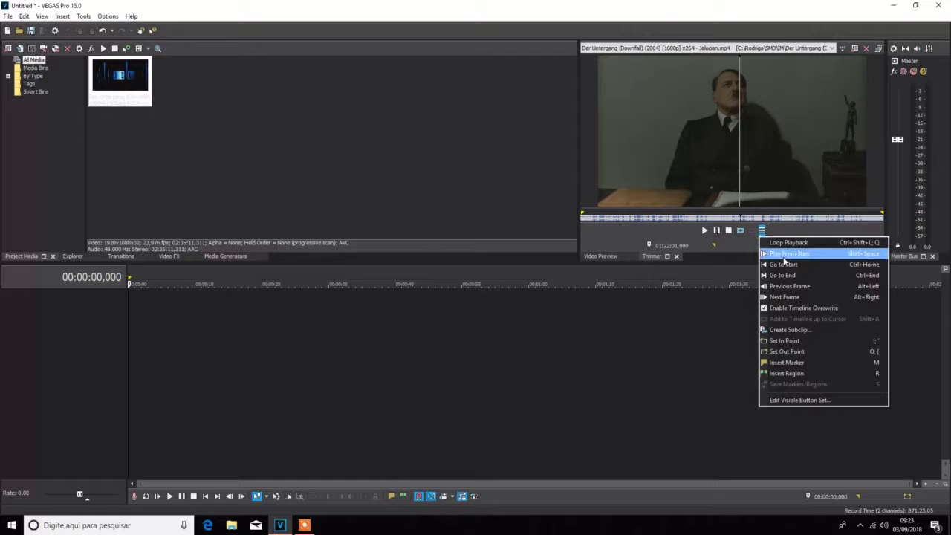
left_click(794, 340)
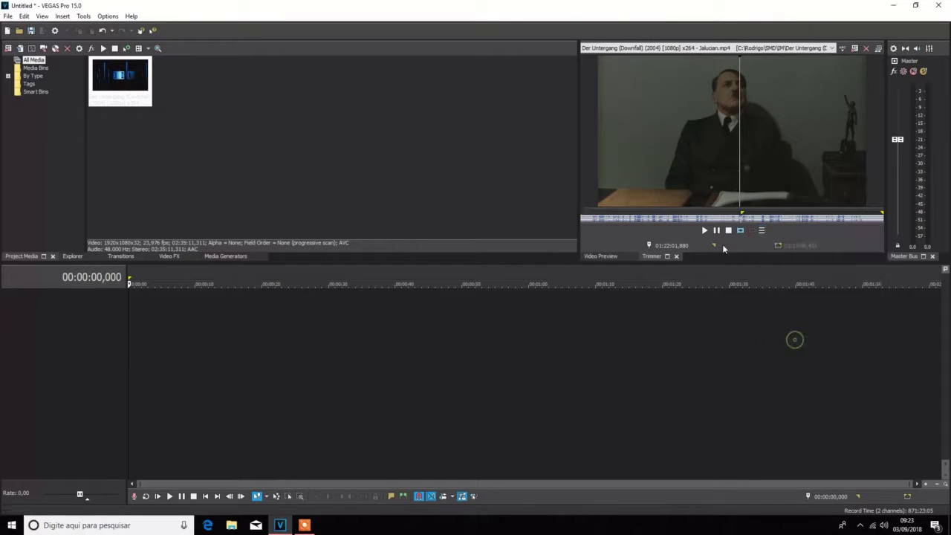
Step: Set the Trimmer's out point at 01:22:20,816 and add the marked range to the timeline
left_click(706, 231)
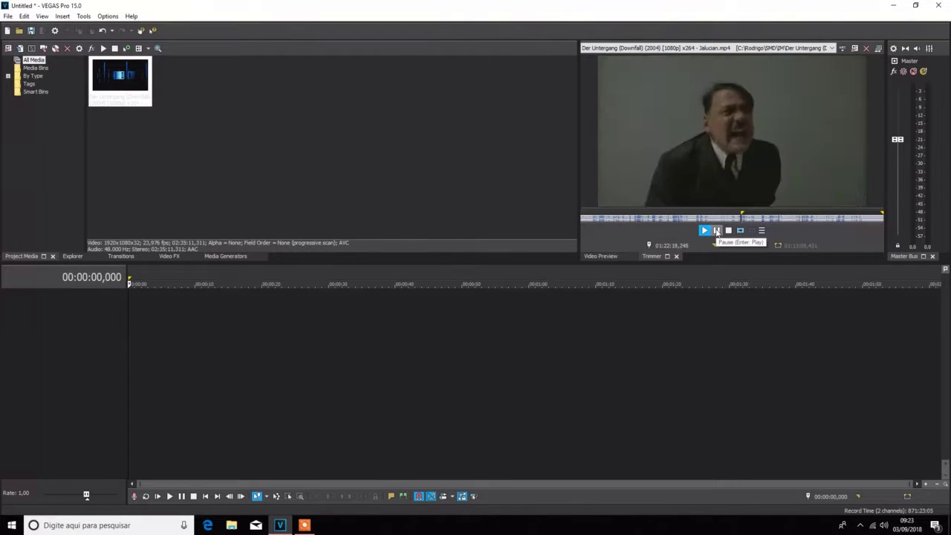
left_click(717, 232)
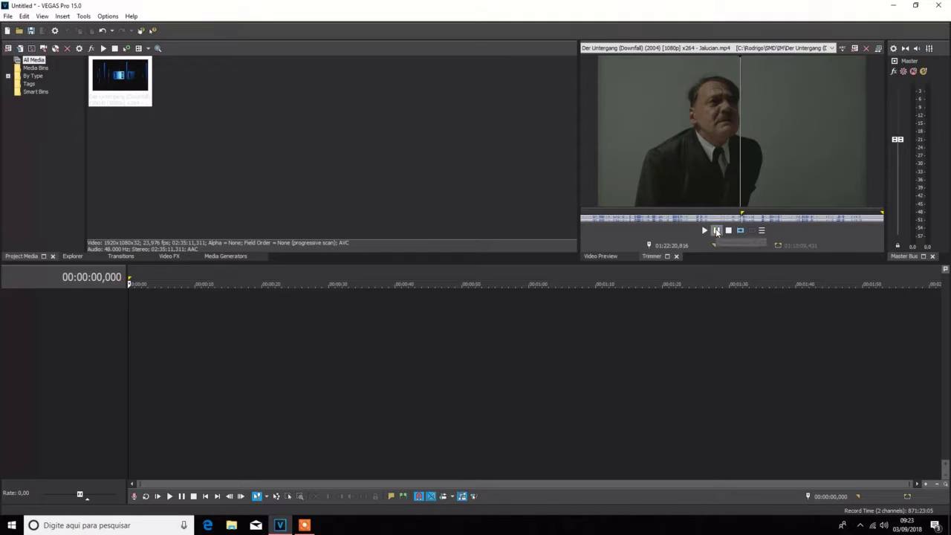
left_click(761, 230)
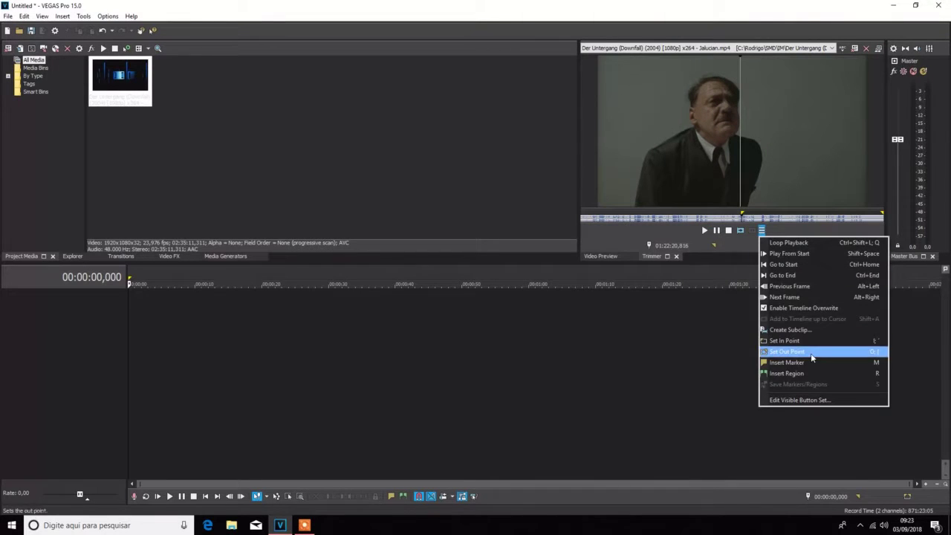
left_click(811, 352)
left_click(740, 231)
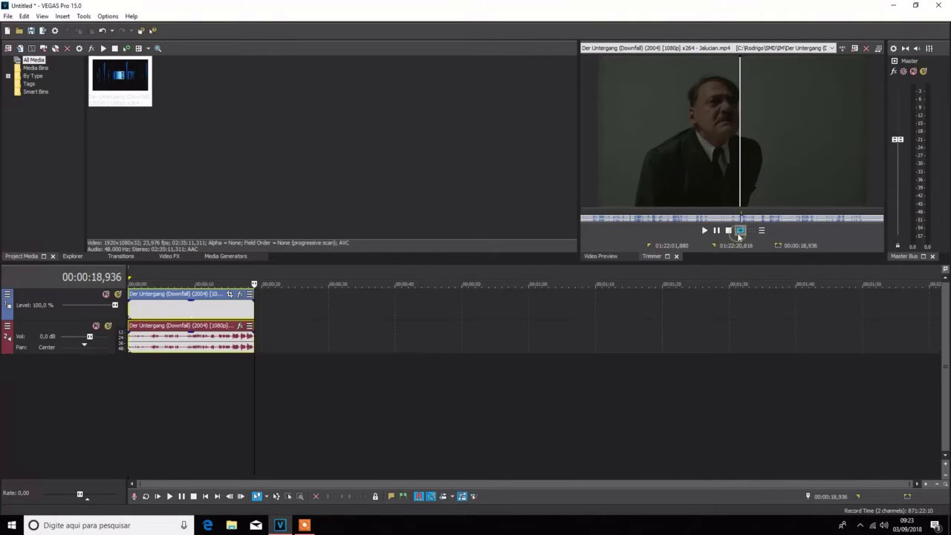
Step: Show the timeline's video preview and split the clip at 00:00:02,536
left_click(603, 256)
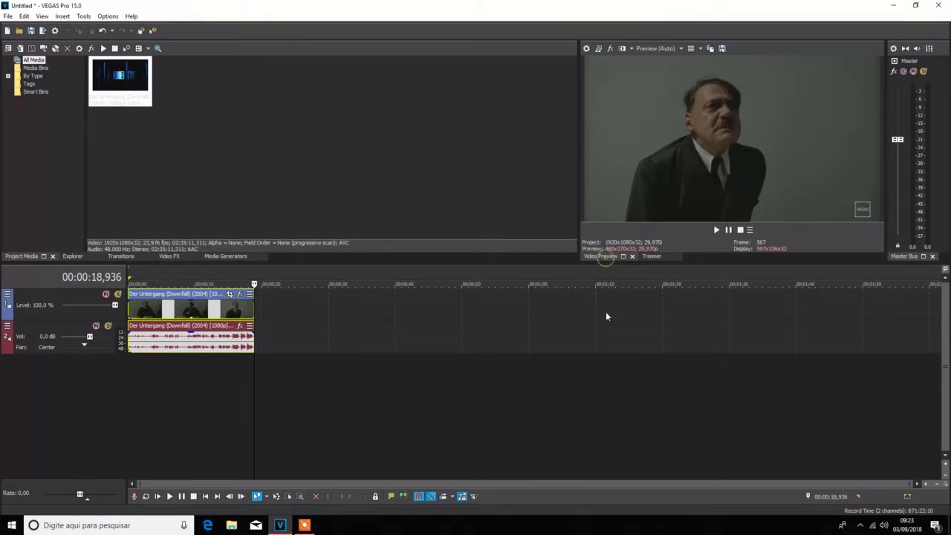
left_click(138, 296)
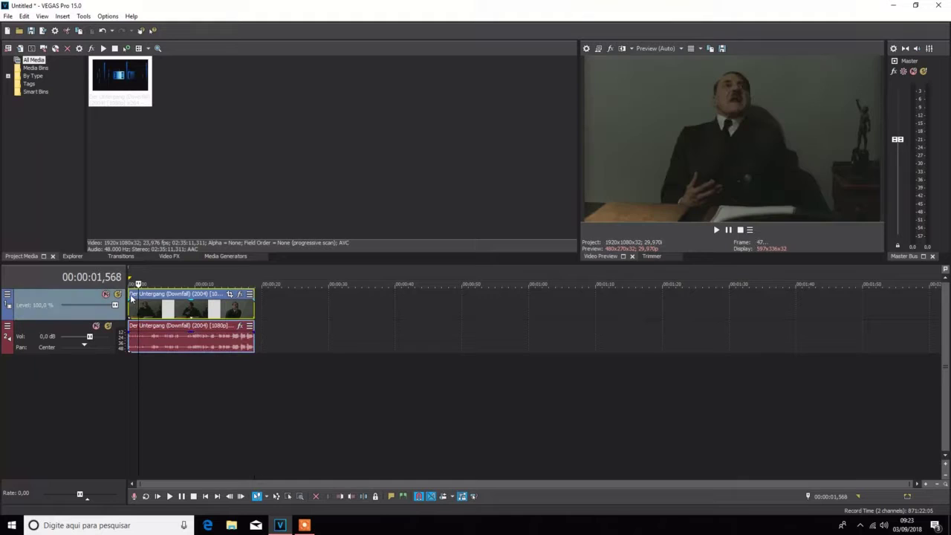
left_click(169, 497)
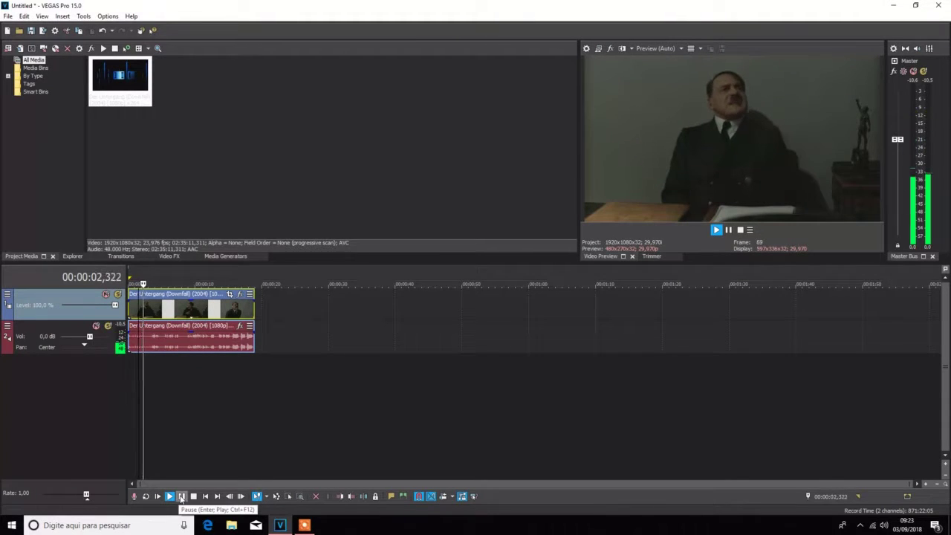
left_click(181, 497)
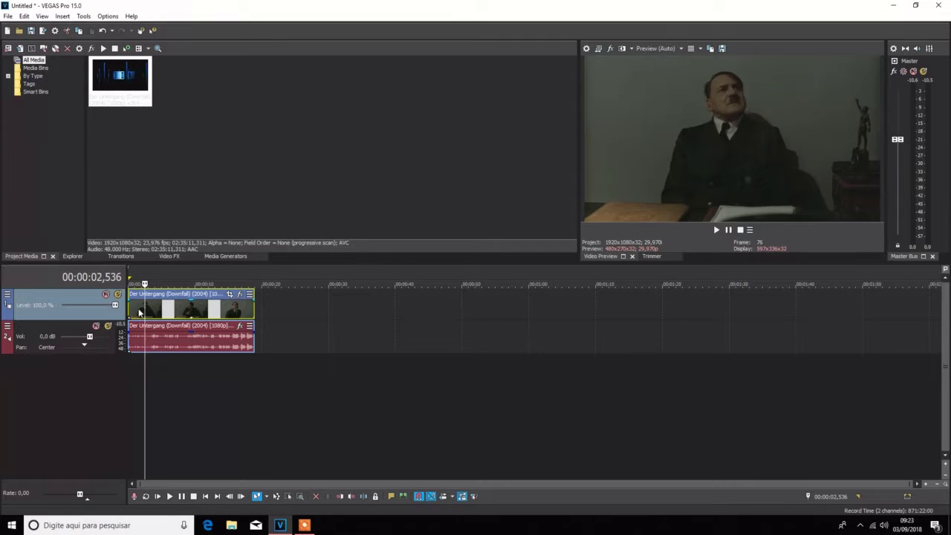
right_click(139, 313)
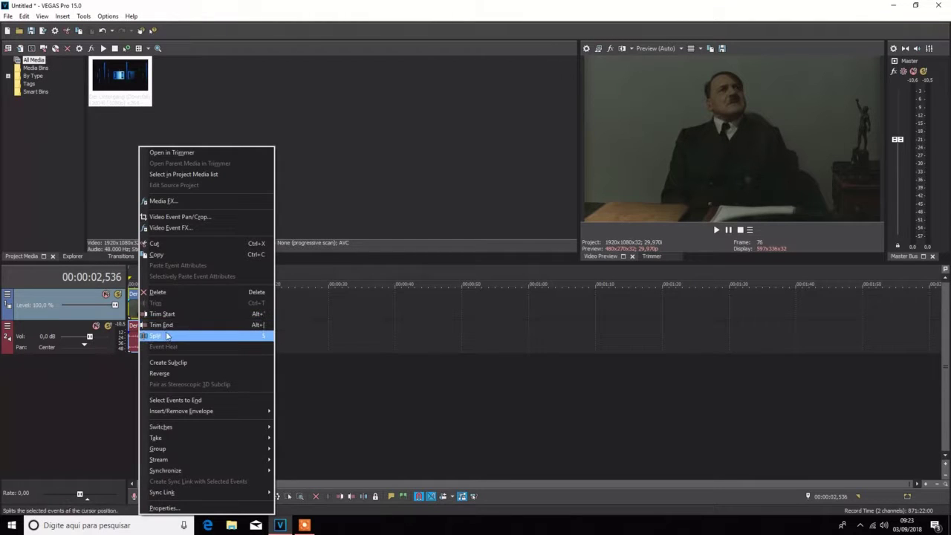
left_click(162, 335)
Step: Split the remaining part of the clip at 00:00:04,738 and again at 00:00:06,907
left_click(170, 496)
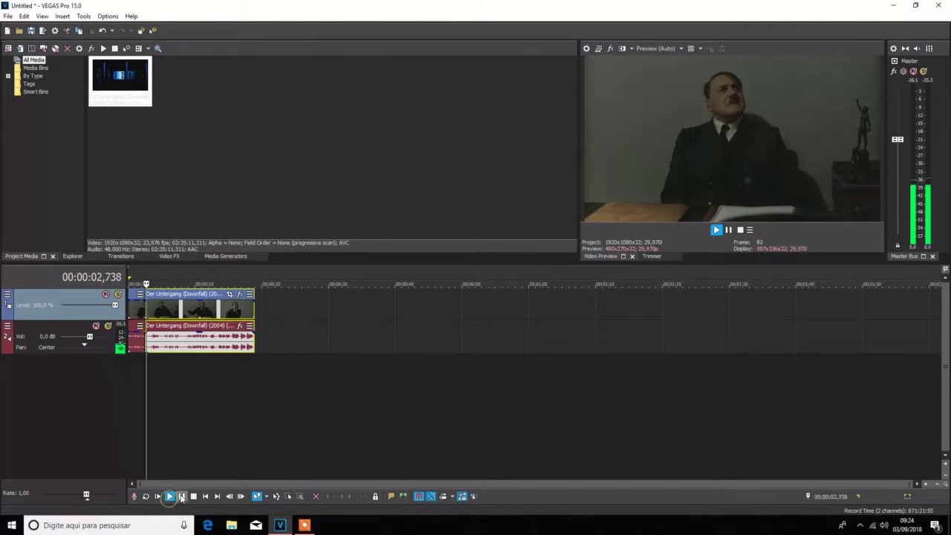
left_click(181, 497)
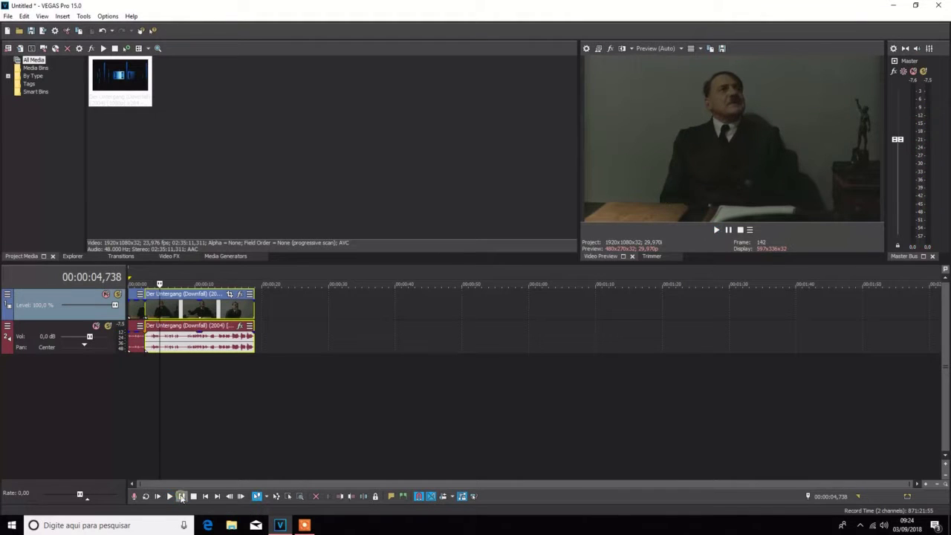
right_click(154, 312)
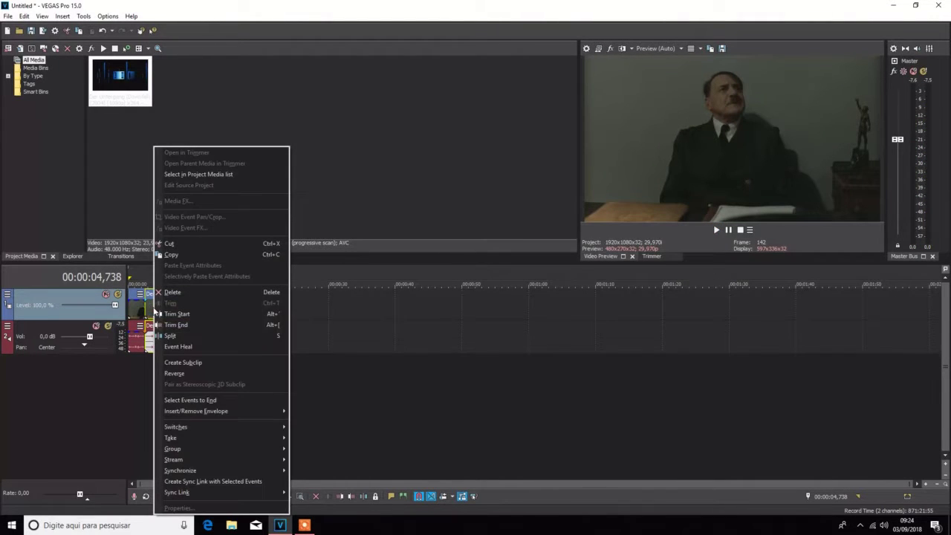
left_click(190, 337)
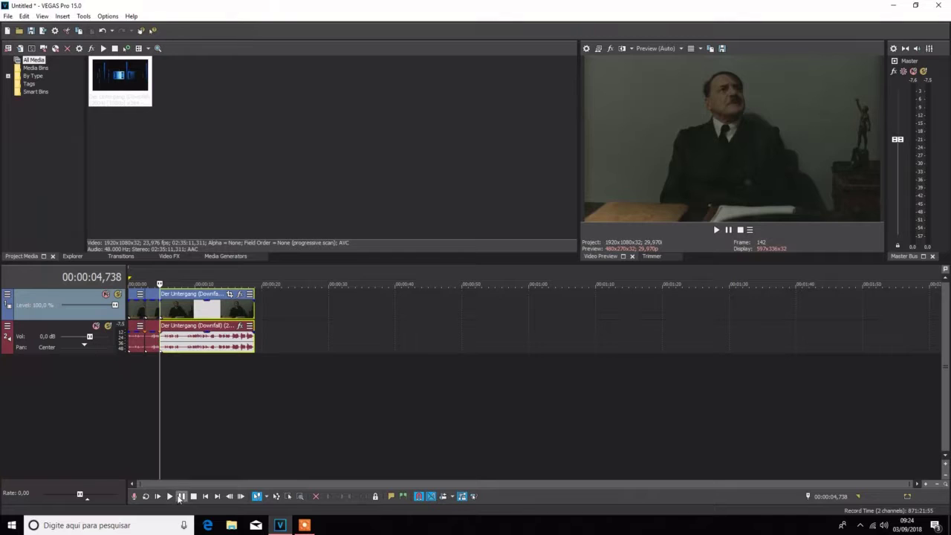
left_click(182, 496)
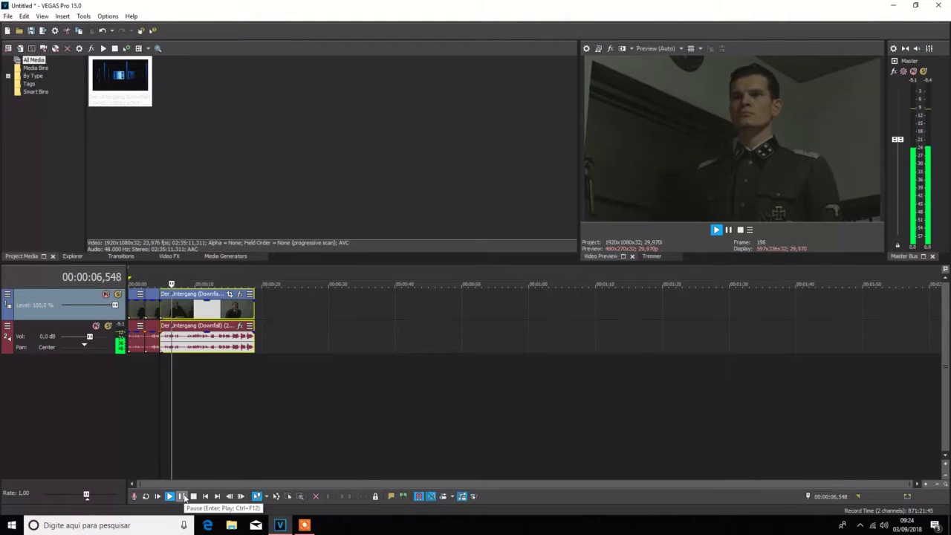
left_click(182, 496)
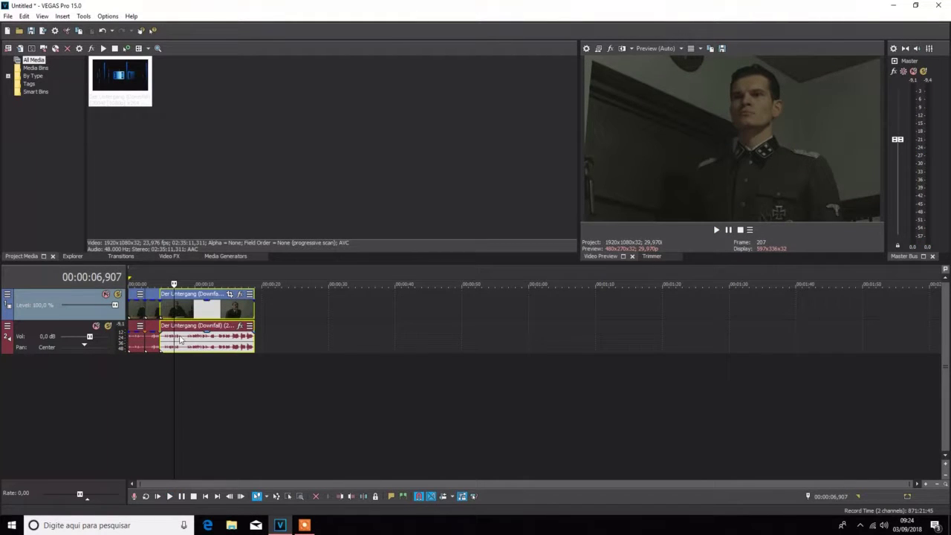
right_click(170, 313)
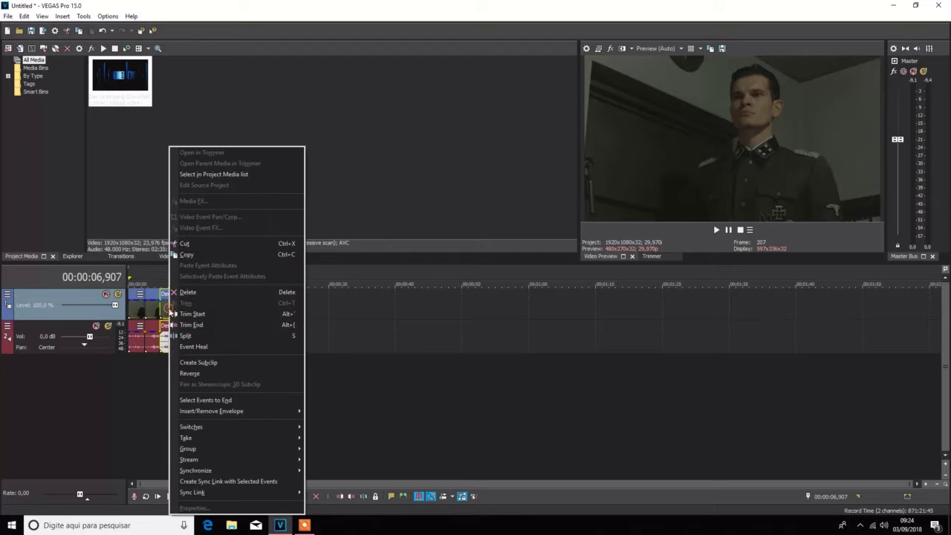
left_click(202, 338)
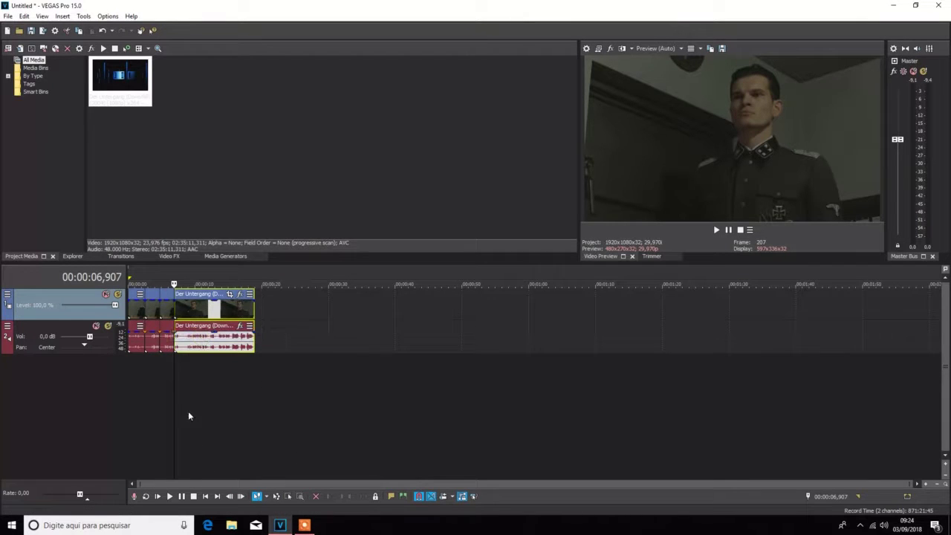
Step: Split the last segment of the clip at 00:00:08,108 and again at 00:00:12,112
left_click(172, 497)
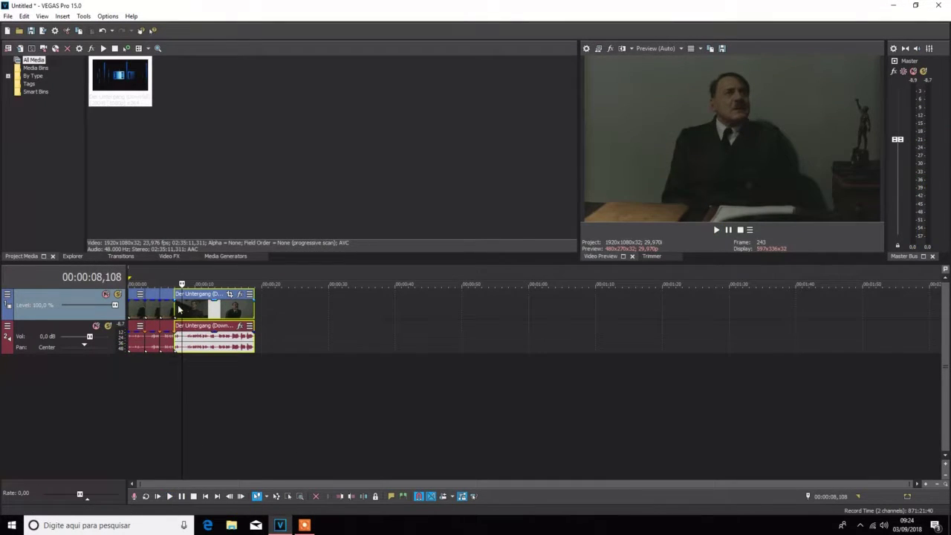
right_click(178, 309)
left_click(194, 338)
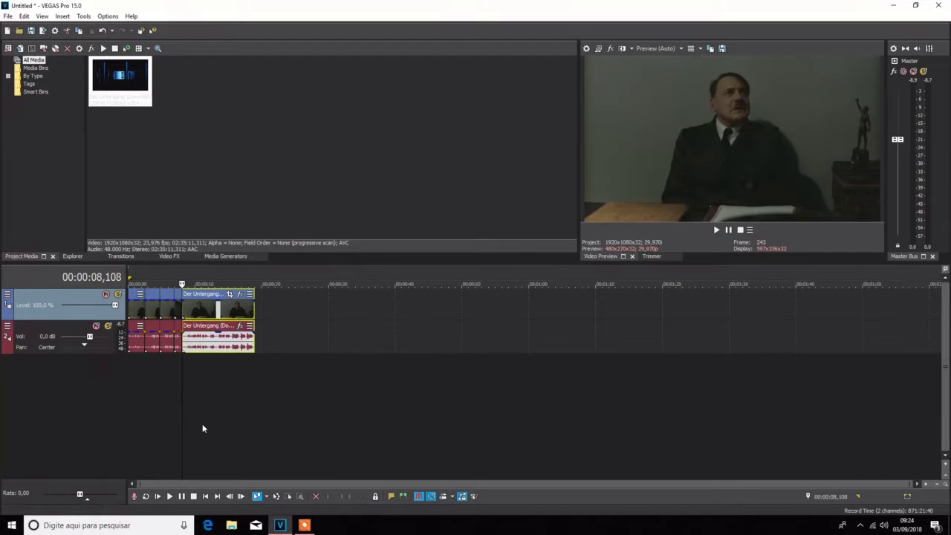
left_click(170, 497)
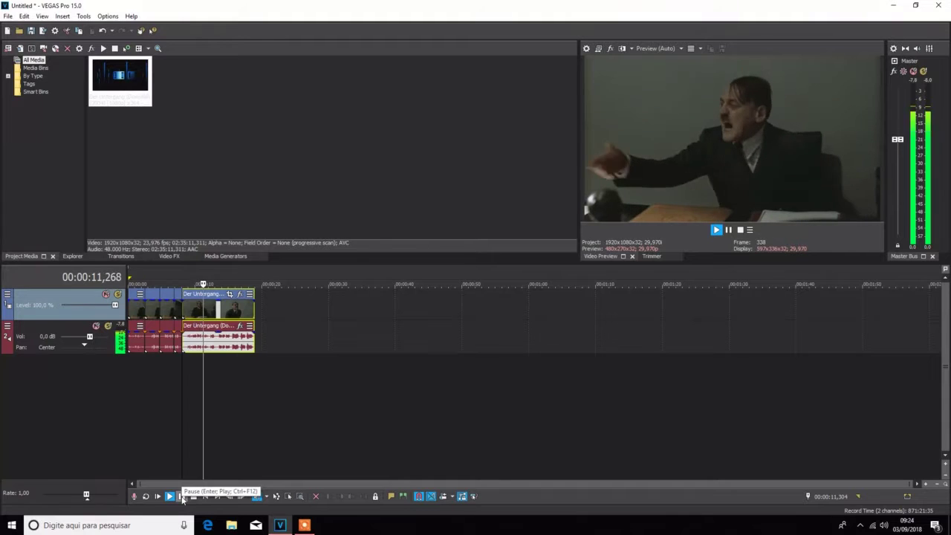
left_click(182, 497)
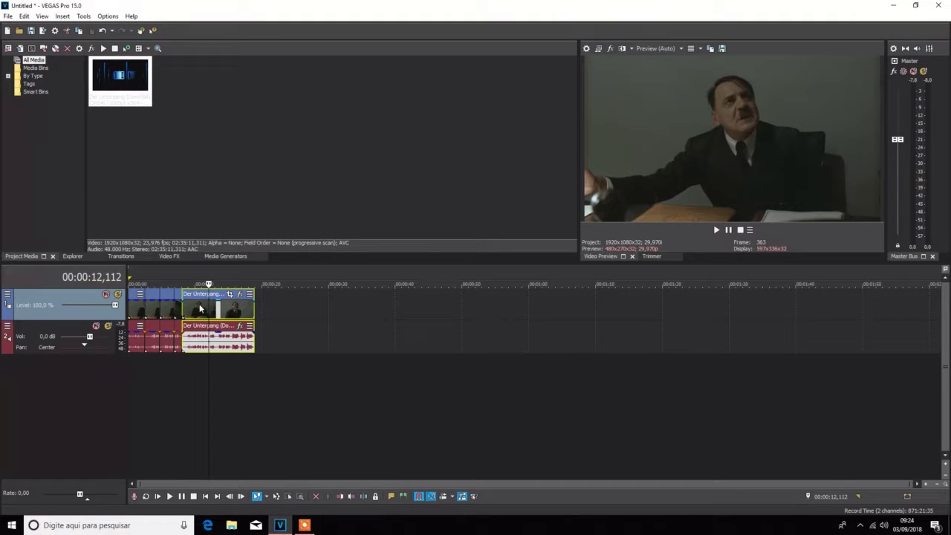
right_click(201, 309)
left_click(220, 335)
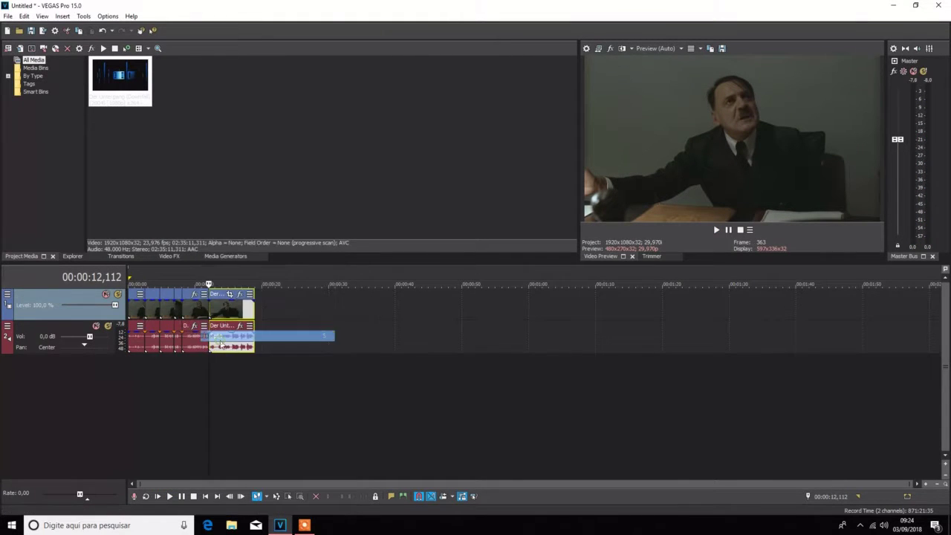
Step: Split the last segment of the clip at 00:00:13,347 and again at 00:00:15,249
left_click(170, 498)
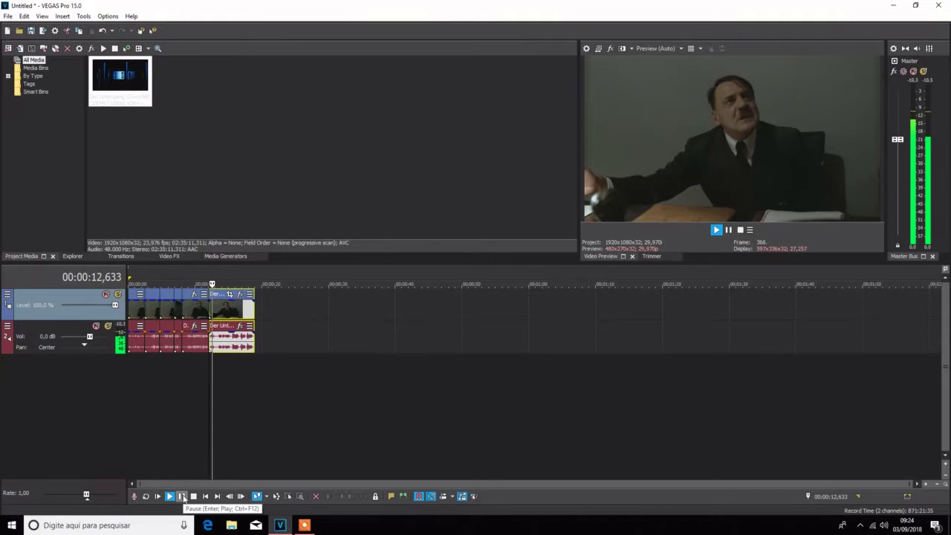
right_click(213, 313)
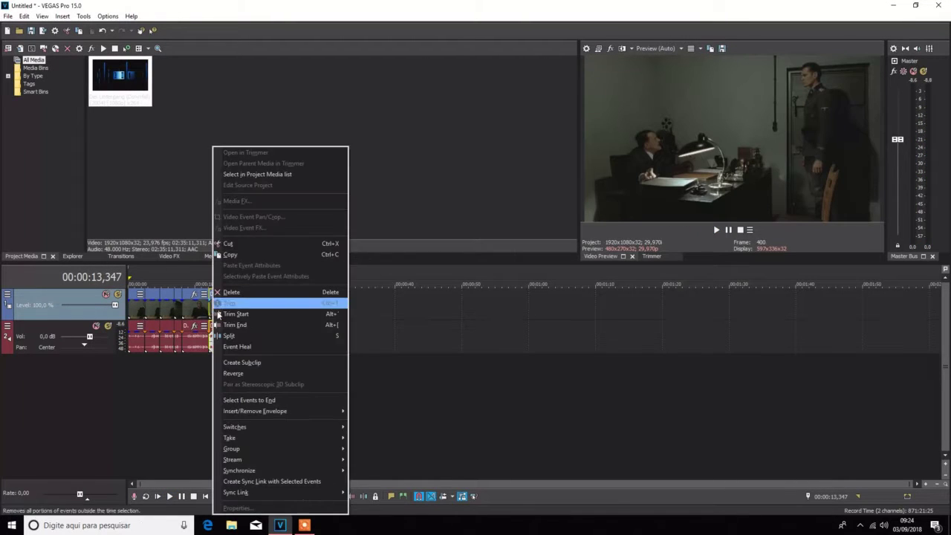
left_click(236, 337)
left_click(170, 496)
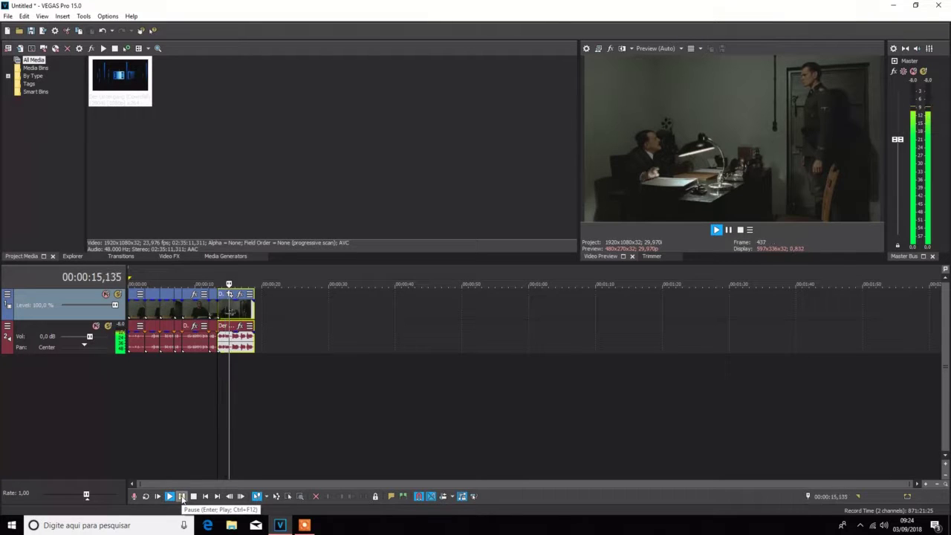
left_click(182, 497)
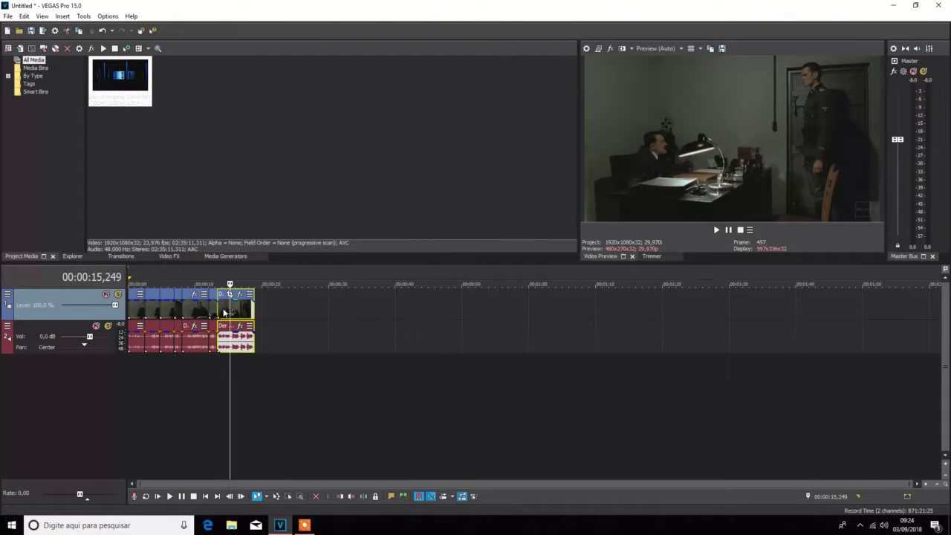
right_click(225, 305)
left_click(240, 335)
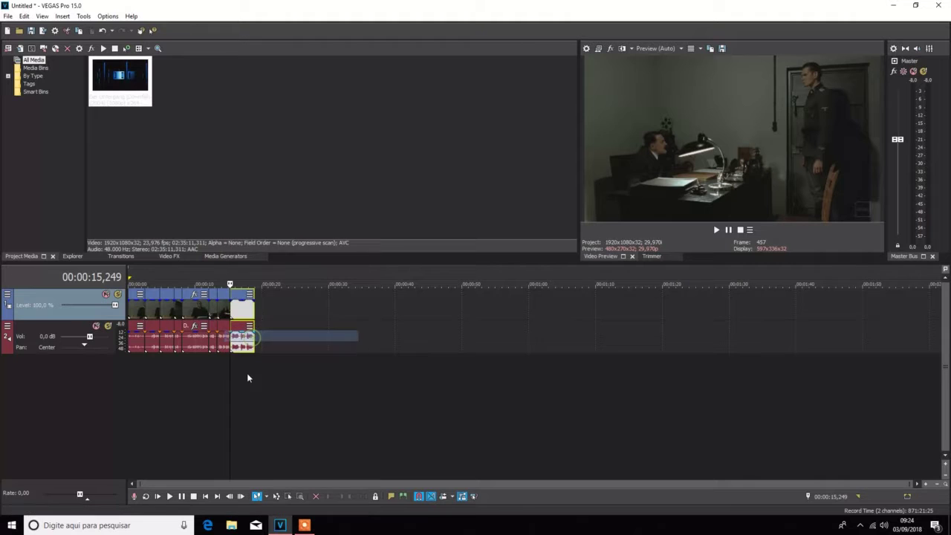
Step: Split the last segment of the clip at 00:00:16,483 and again at 00:00:17,518, and play the remainder to its end
left_click(182, 497)
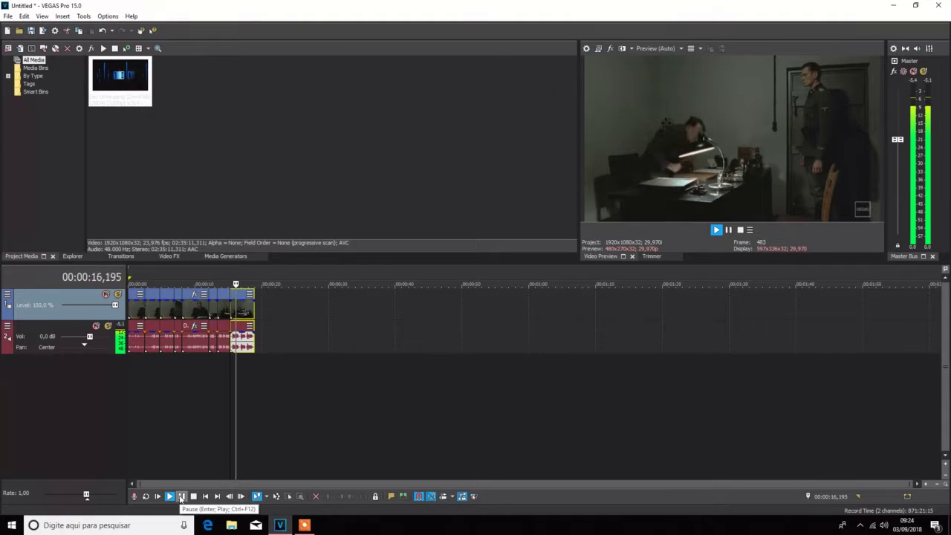
left_click(182, 497)
right_click(234, 312)
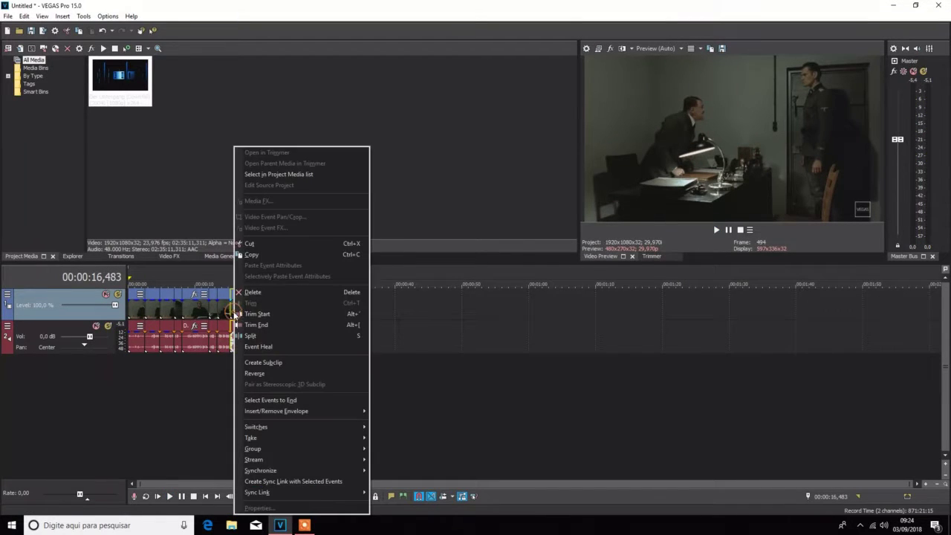
left_click(269, 338)
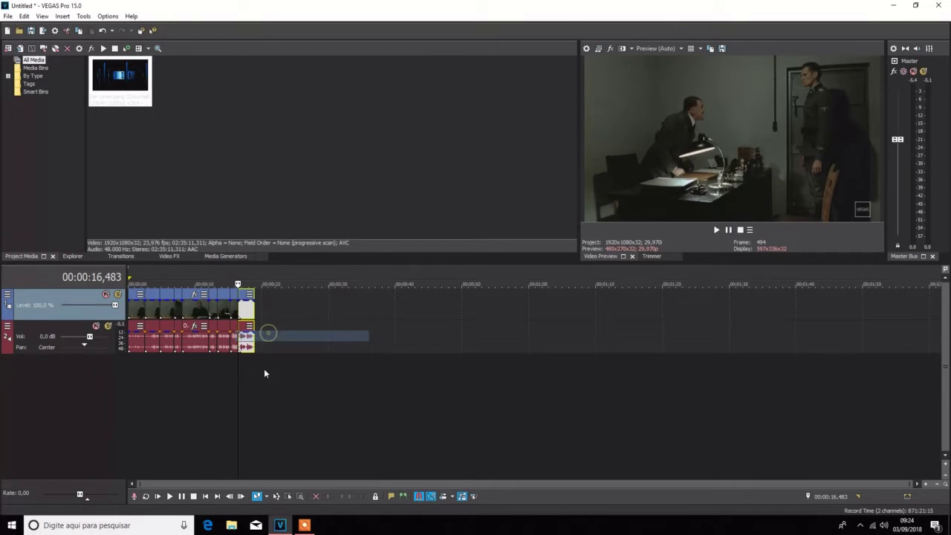
left_click(181, 497)
left_click(182, 497)
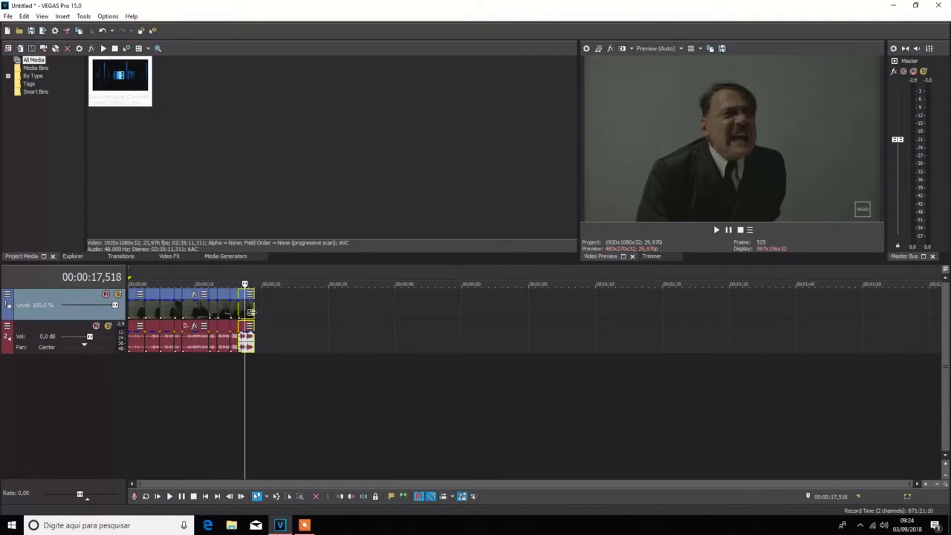
right_click(242, 309)
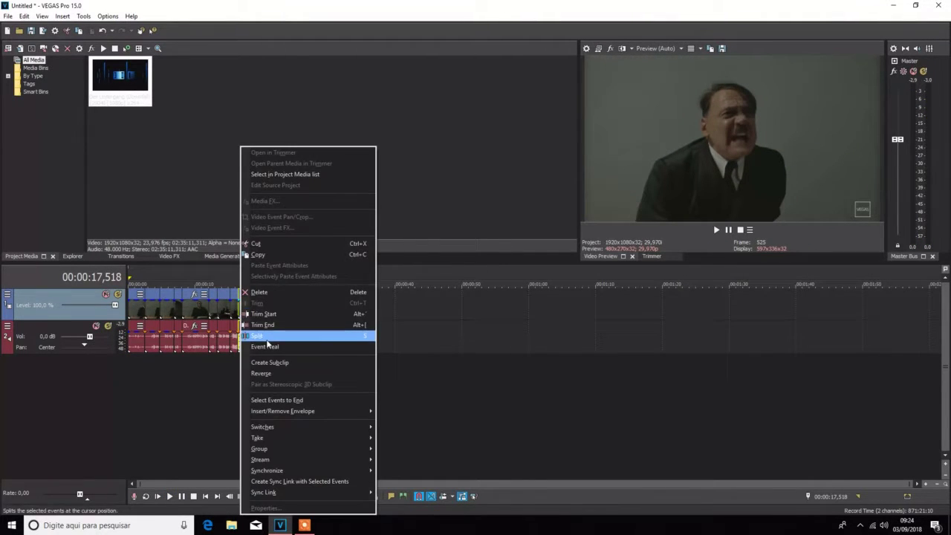
left_click(266, 339)
left_click(182, 497)
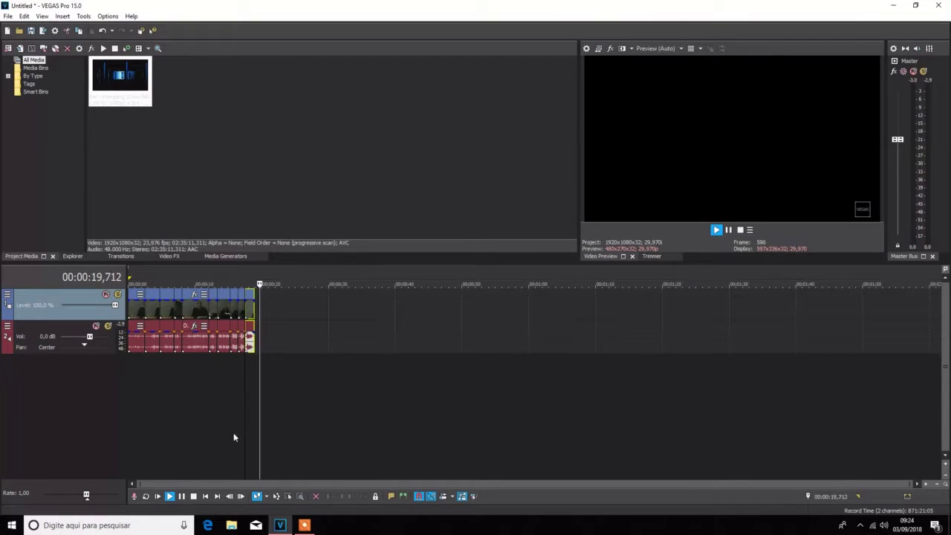
key("Return")
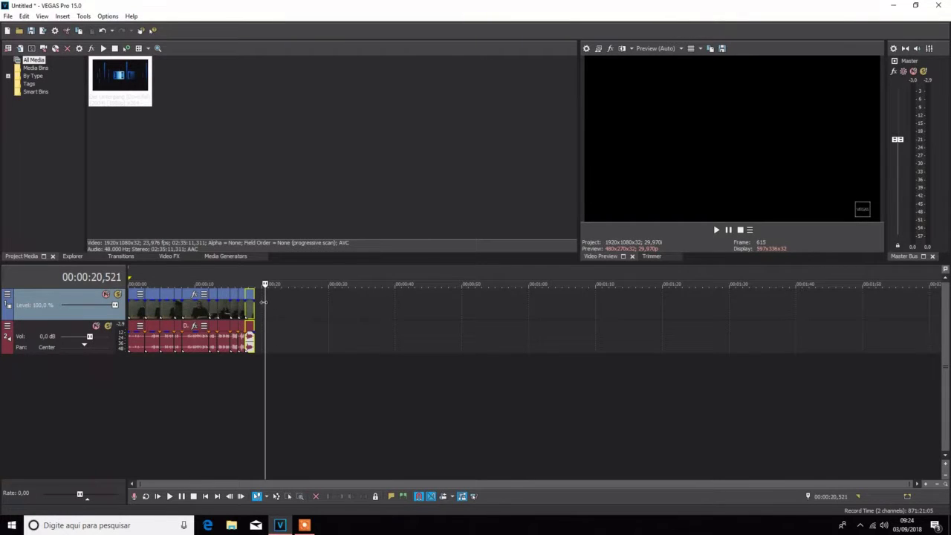
Step: Mark a time selection over all the segments, from 00:00:00,000 to 00:00:20,921
left_click_drag(261, 305, 128, 305)
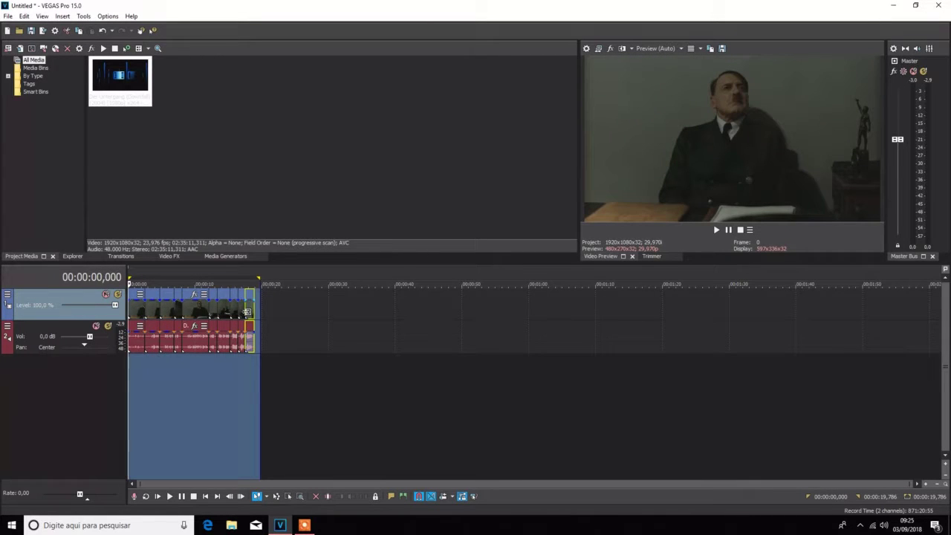
right_click(242, 316)
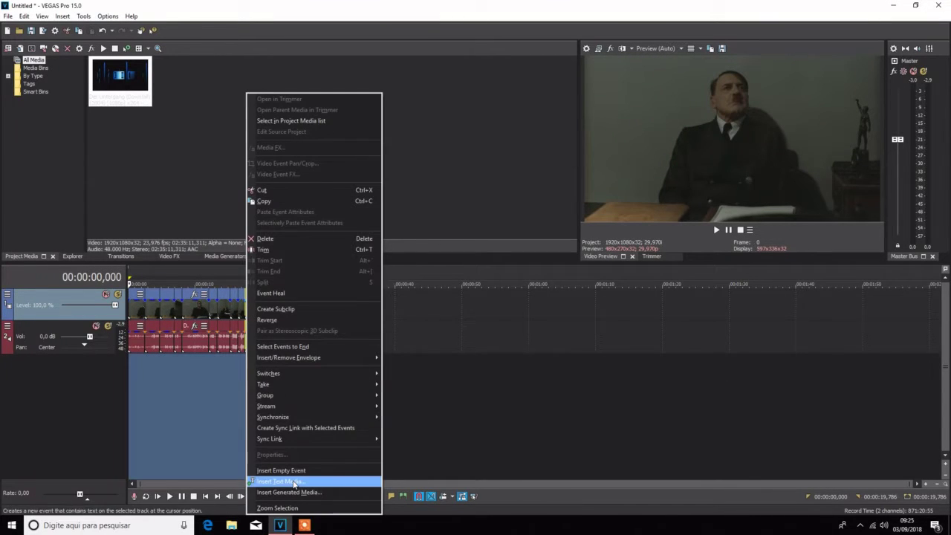
left_click(416, 416)
left_click(264, 301)
double_click(222, 300)
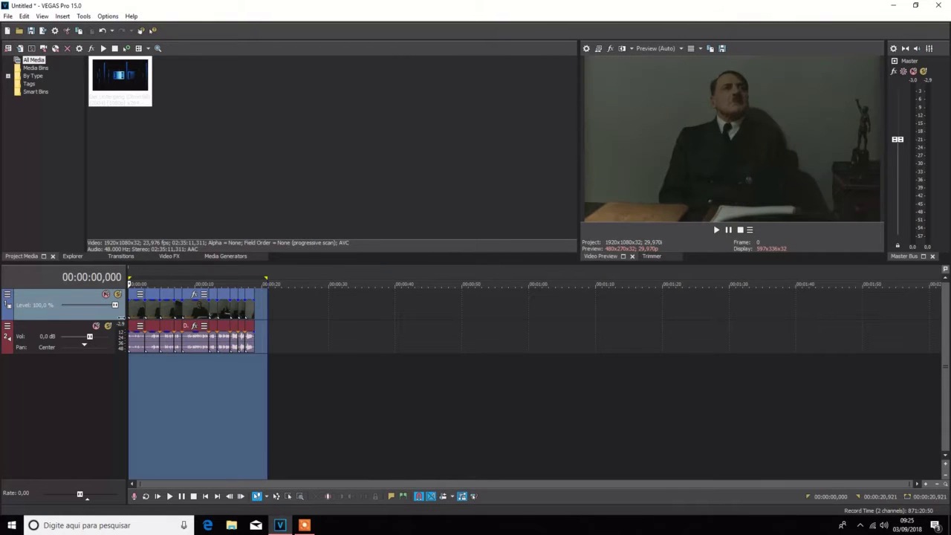
Step: Disable resampling in the properties of the second video segment
right_click(160, 316)
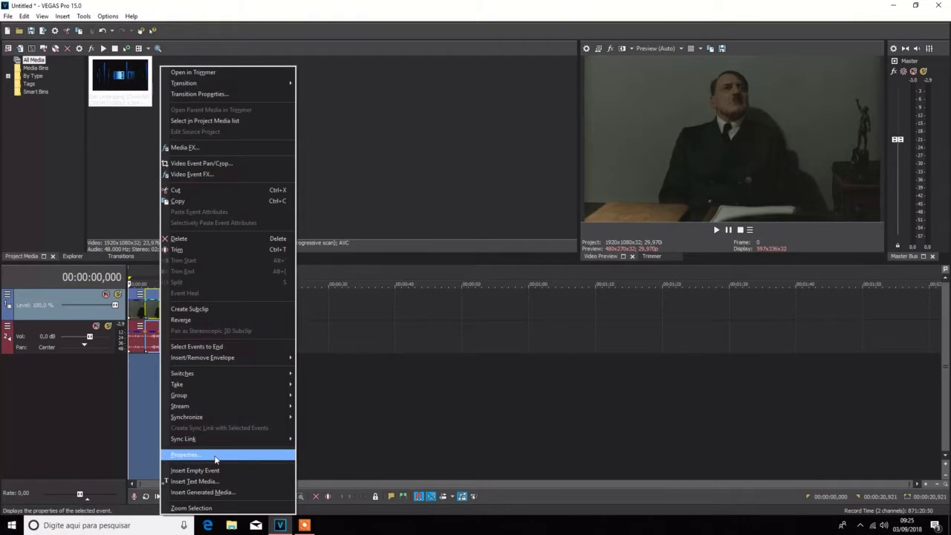
left_click(215, 454)
left_click(400, 208)
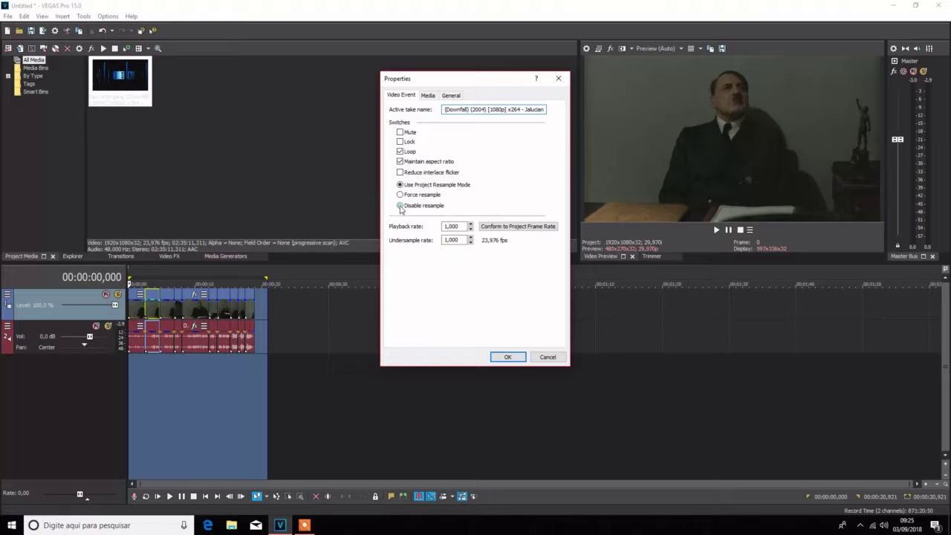
left_click(507, 357)
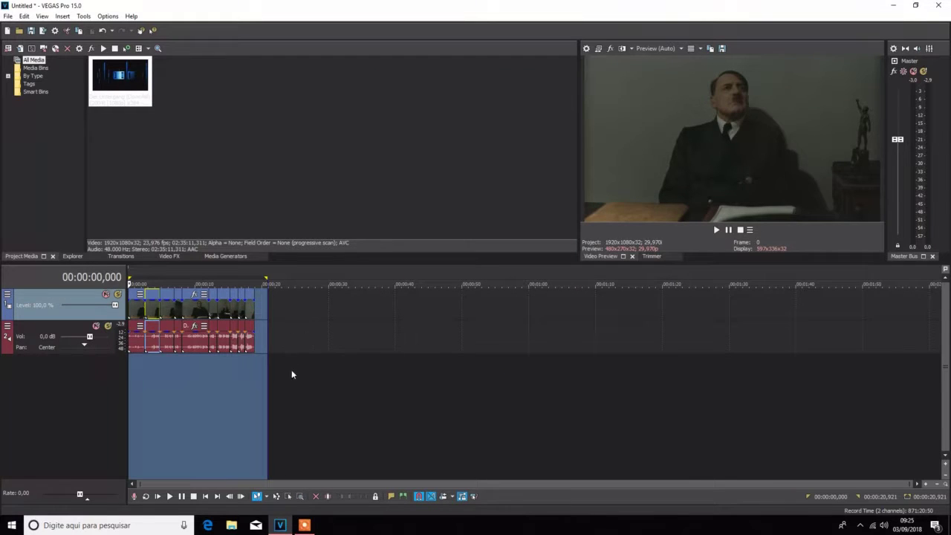
Step: Remove all segments after the first one, from 00:00:02,536 to the end of the clip
left_click(190, 379)
left_click_drag(265, 320, 146, 324)
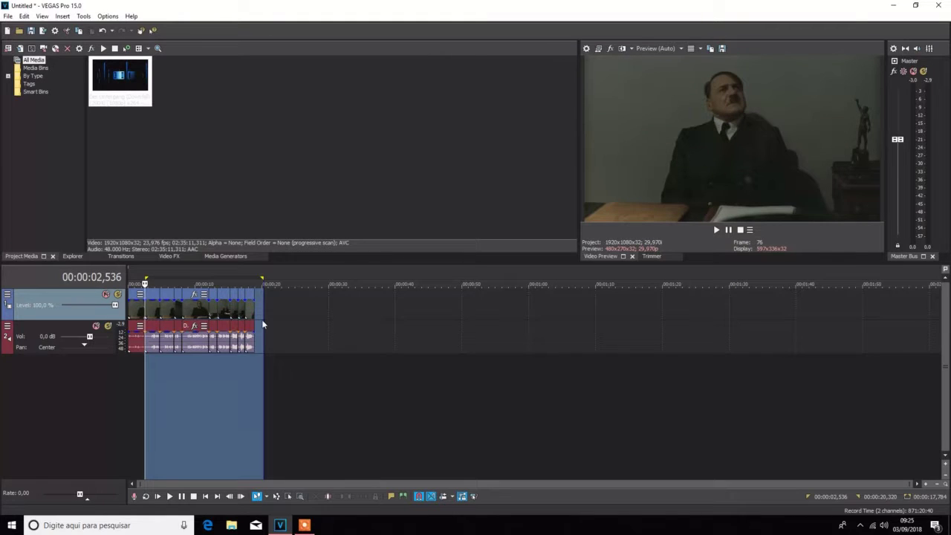
key("Delete")
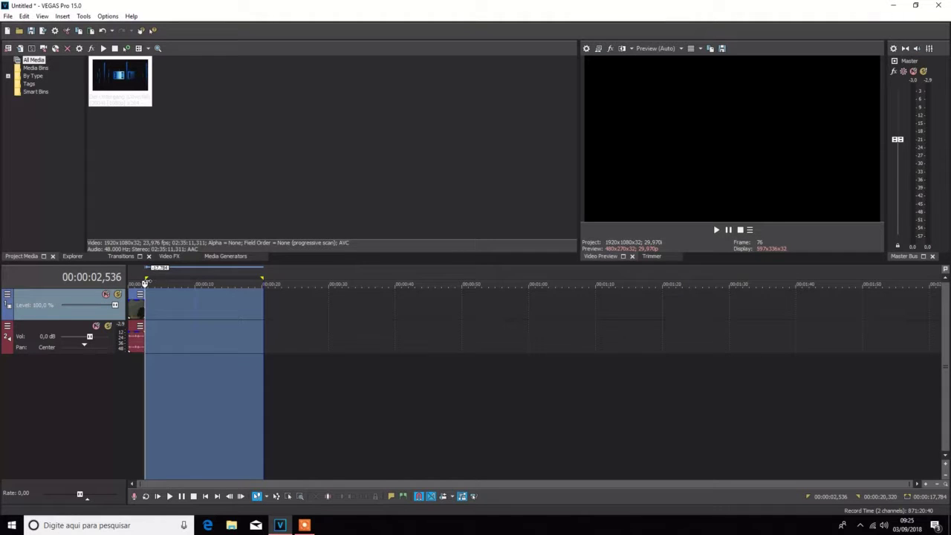
Step: Set the time selection to cover only the first segment, from 00:00:00,000 to 00:00:02,536
left_click(146, 283)
key("Home")
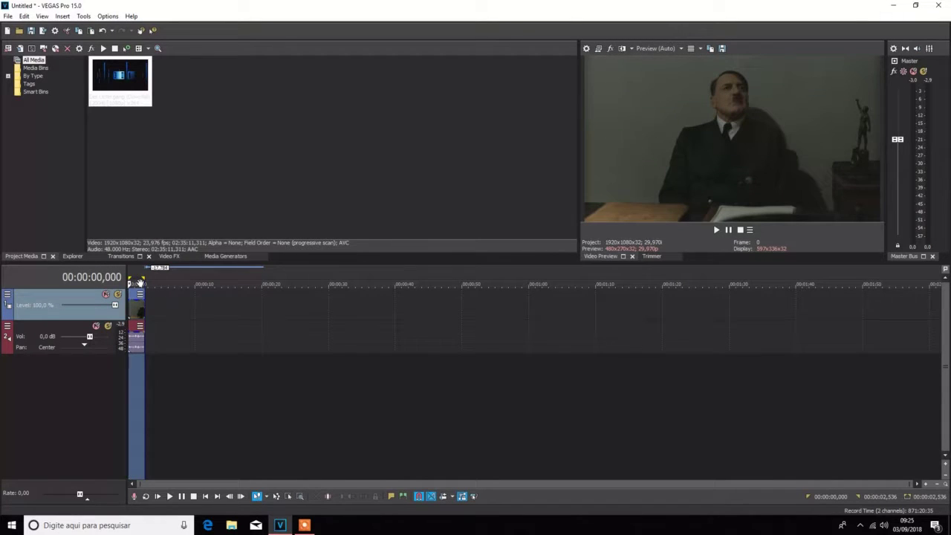
scroll(144, 280, "right", 1)
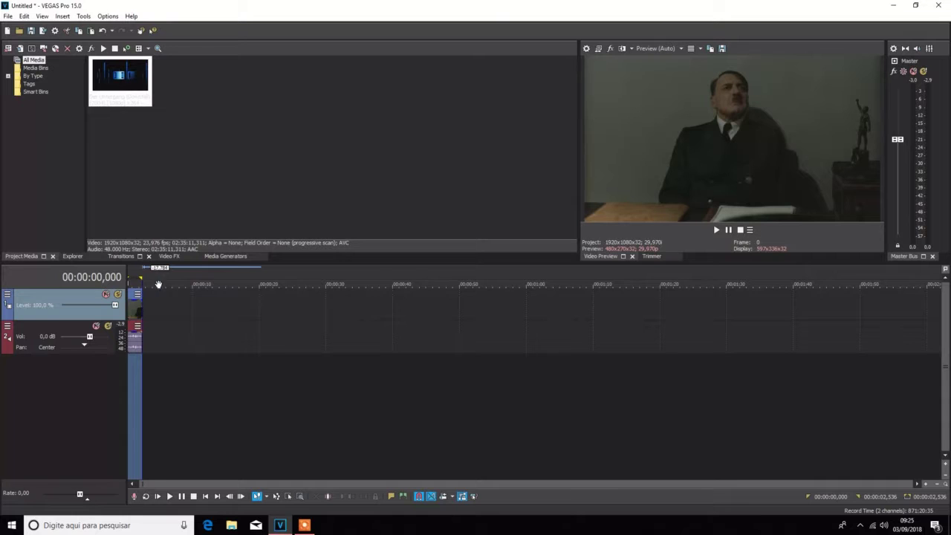
mouse_move(152, 283)
left_mouse_down()
mouse_move(161, 283)
mouse_move(145, 283)
left_mouse_up()
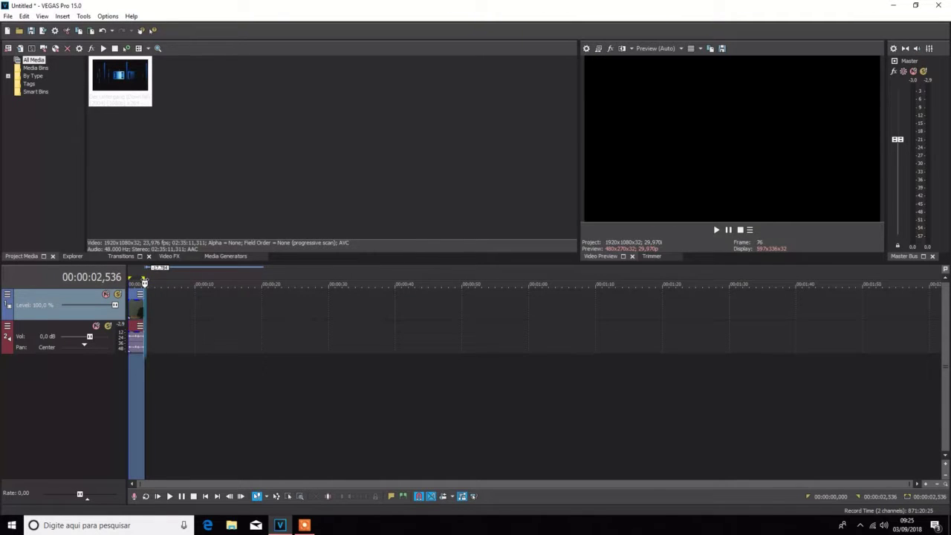
Step: Set up a MAGIX AVC/AAC MP4 render of the selected segment with the Internet HD 720p 25 fps template, named 1.1
left_click(7, 16)
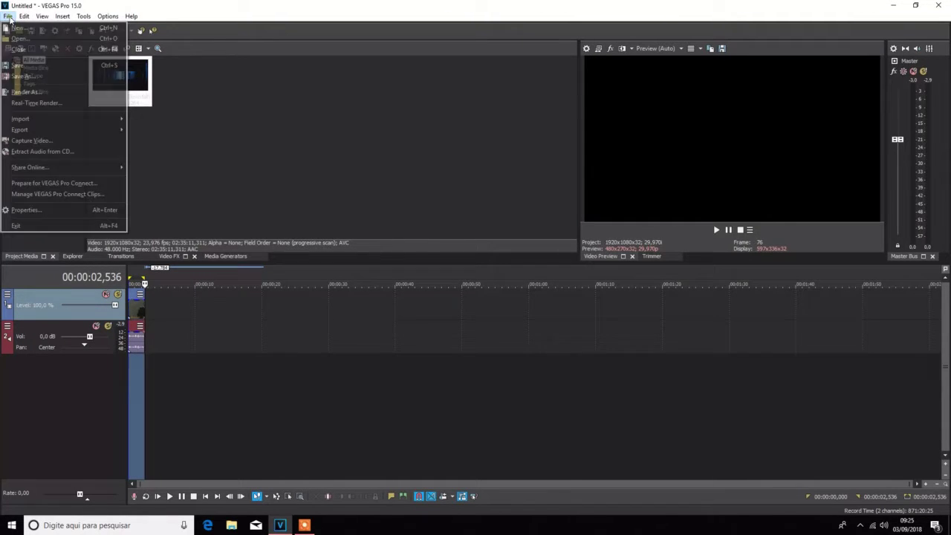
left_click(37, 91)
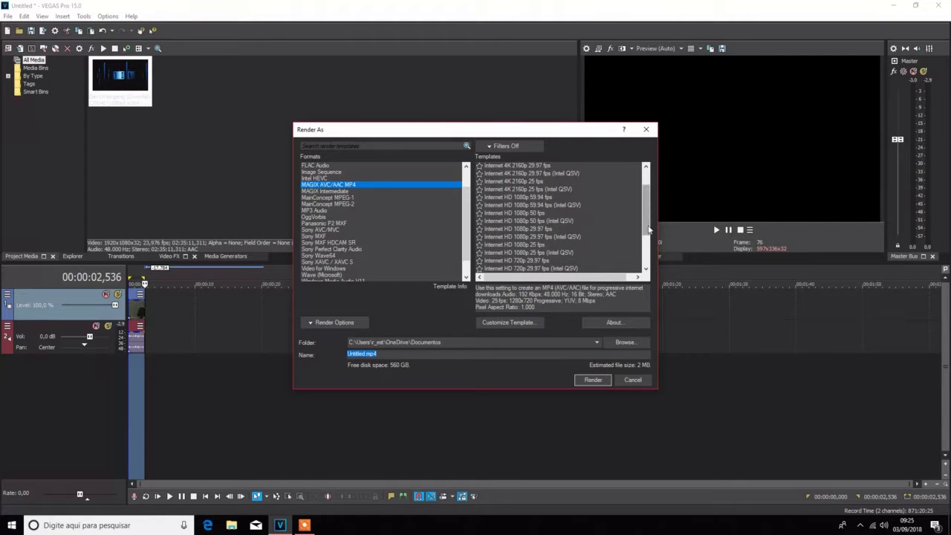
scroll(649, 227, "down", 1)
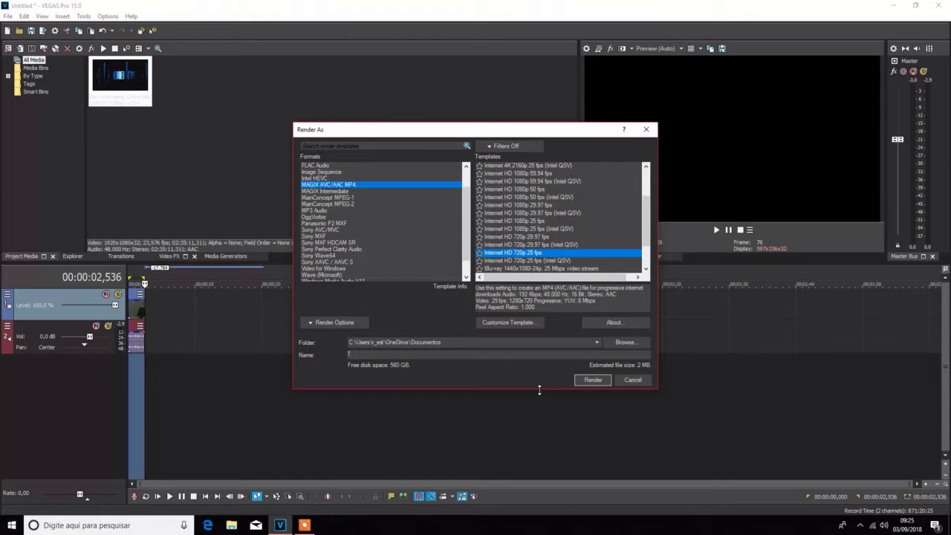
Step: Choose the Der Untergang (Downfall) film folder inside IM as the destination and render the first segment
left_click(612, 341)
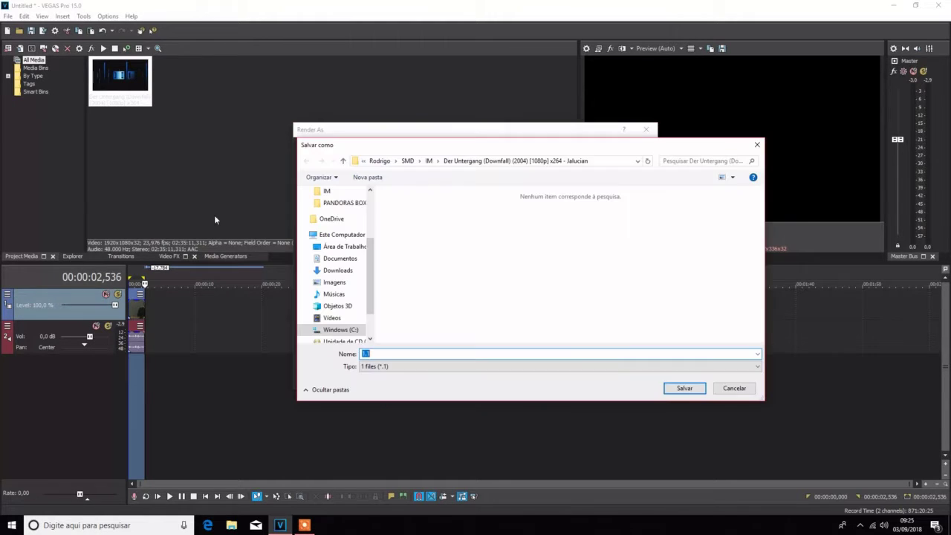
left_click(328, 191)
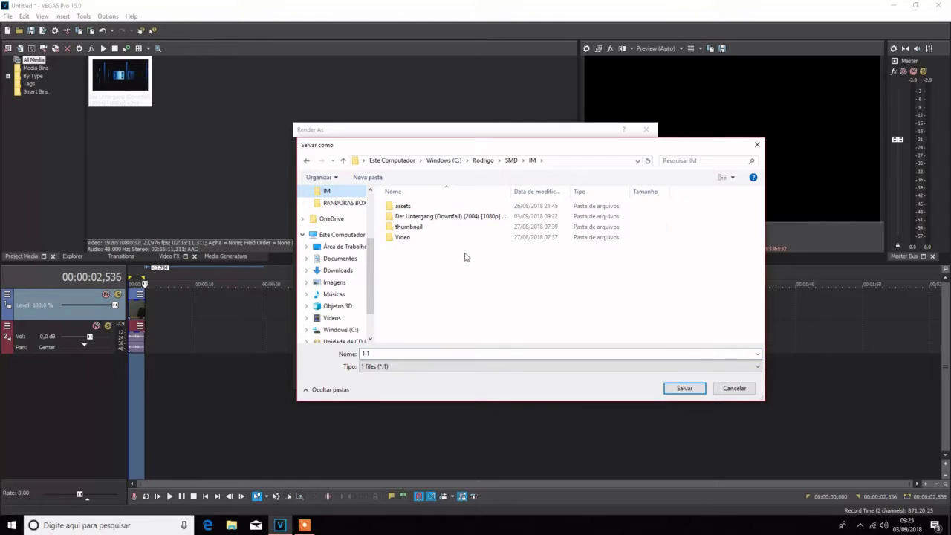
double_click(488, 216)
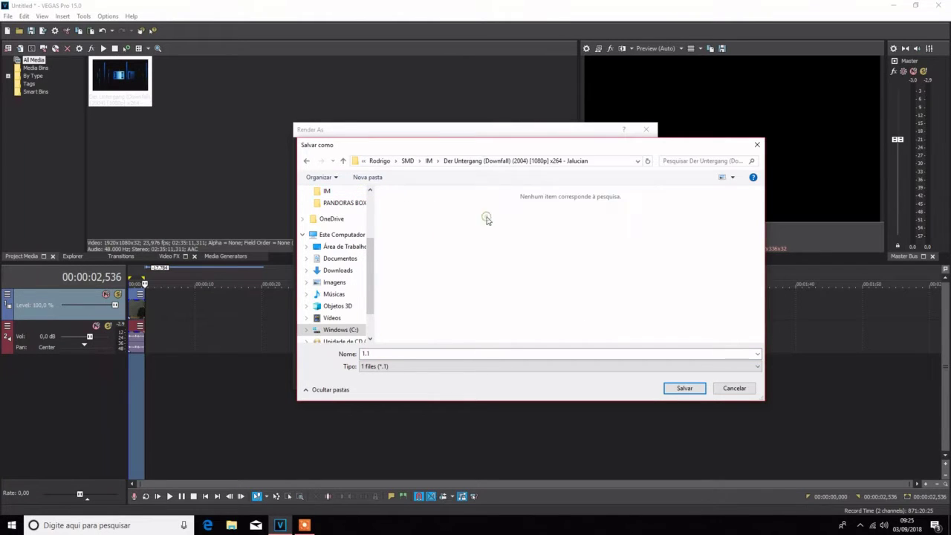
left_click(681, 389)
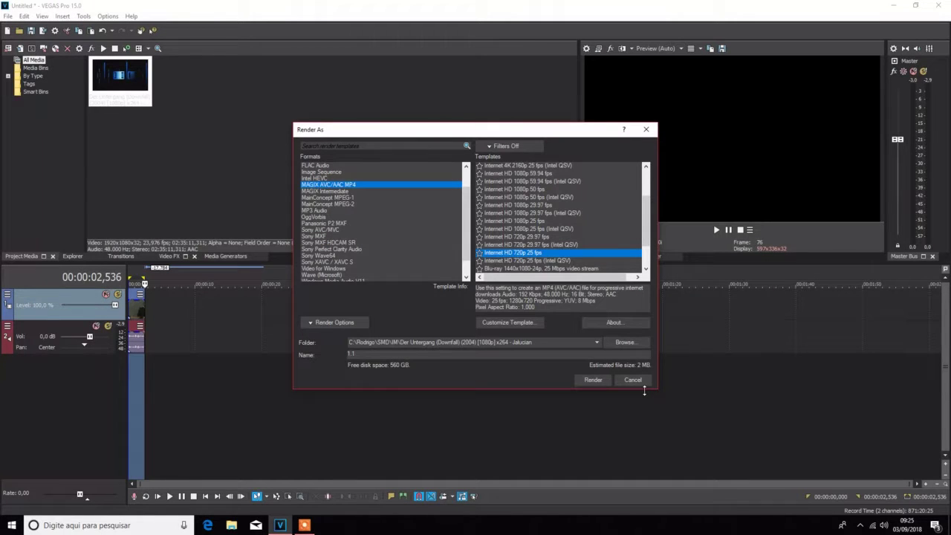
left_click(594, 379)
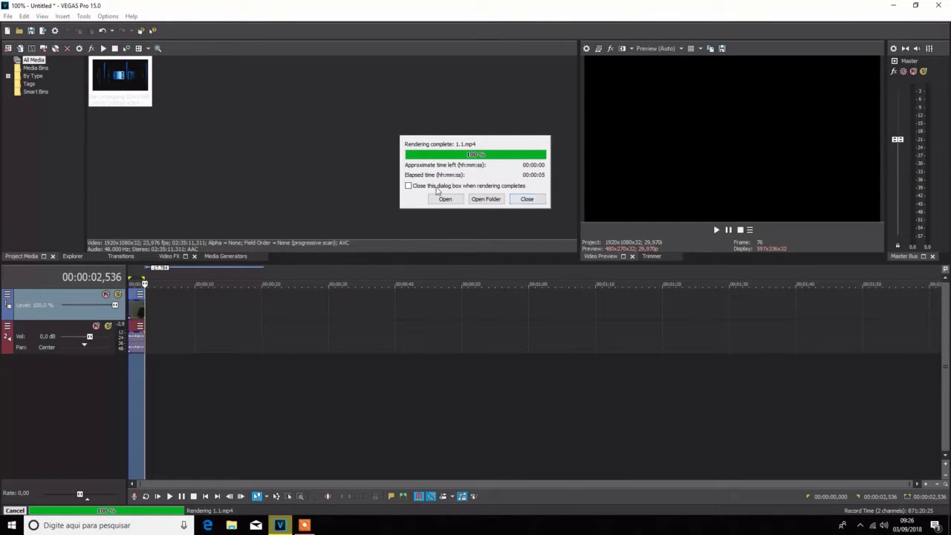
left_click(526, 199)
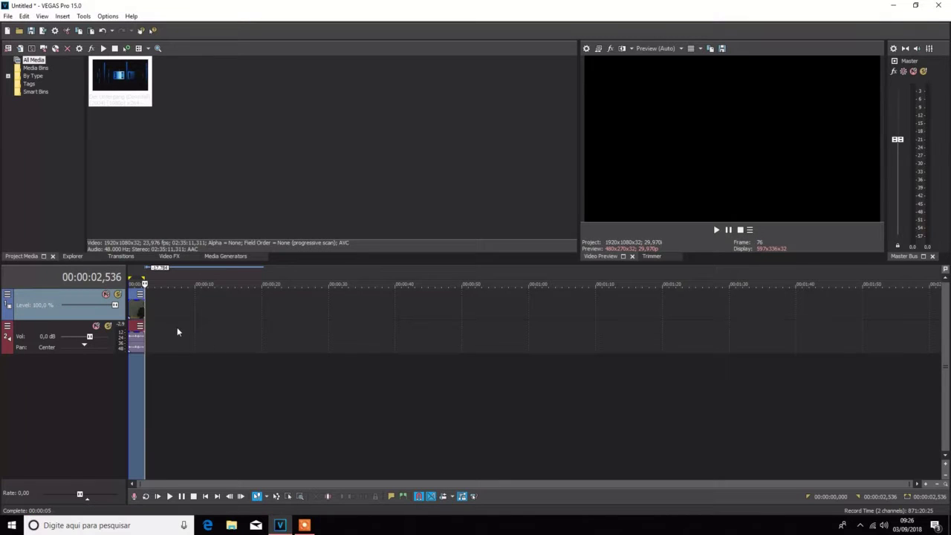
Step: Remove the rendered first segment and bring back only the second one, from 00:00:02,536 to 00:00:04,738, on the timeline
key("Delete")
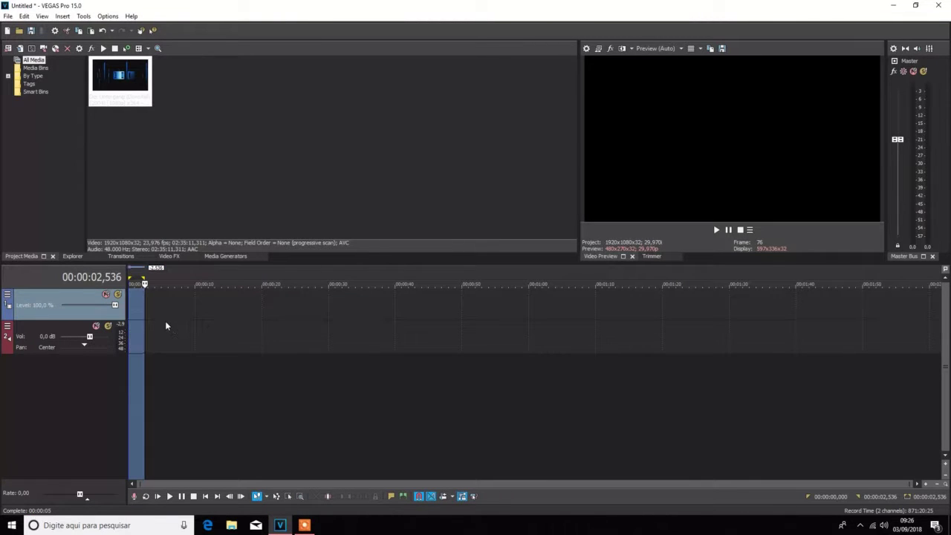
key("ctrl+z")
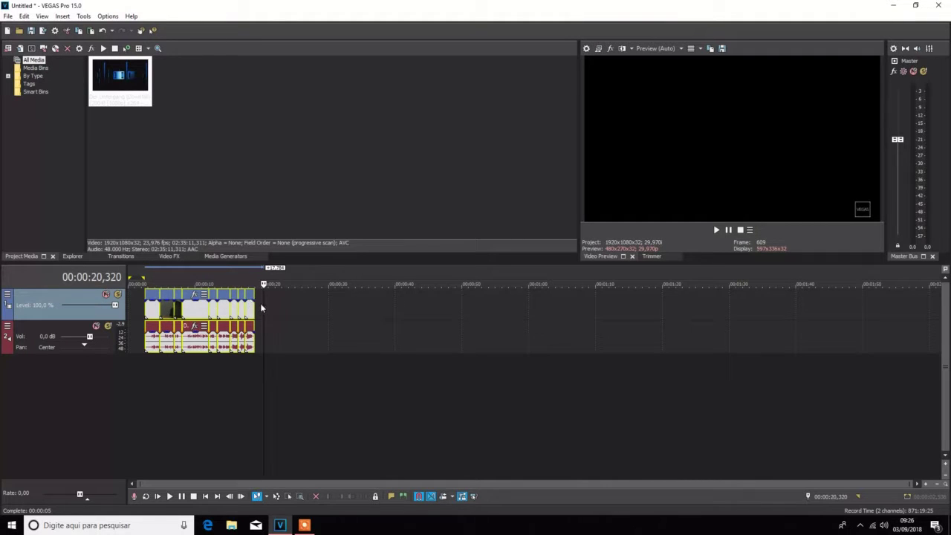
left_click_drag(261, 304, 160, 310)
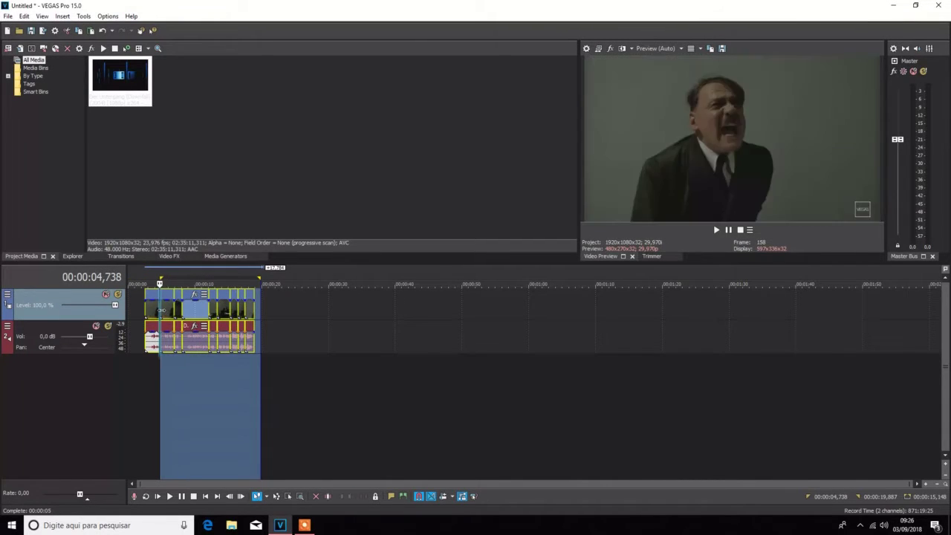
key("Delete")
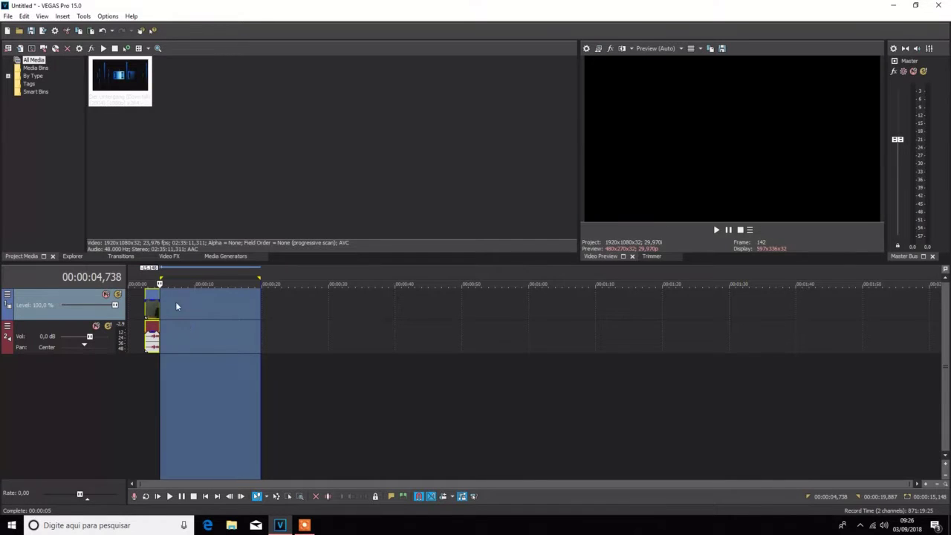
Step: Narrow the time selection to the second segment, 00:00:02,536 to 00:00:04,738, and render it as a MAGIX AVC/AAC MP4 named 2
left_click_drag(149, 283, 145, 284)
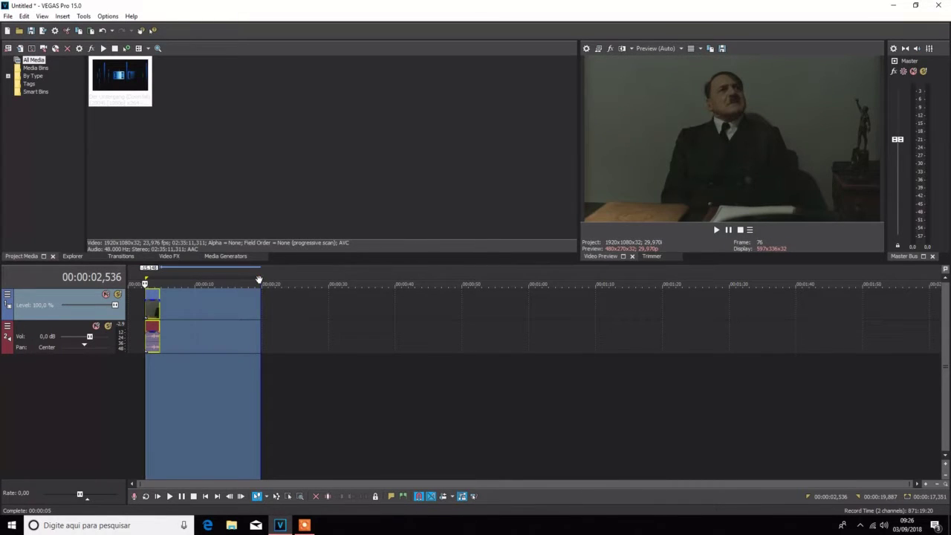
left_click_drag(259, 280, 158, 281)
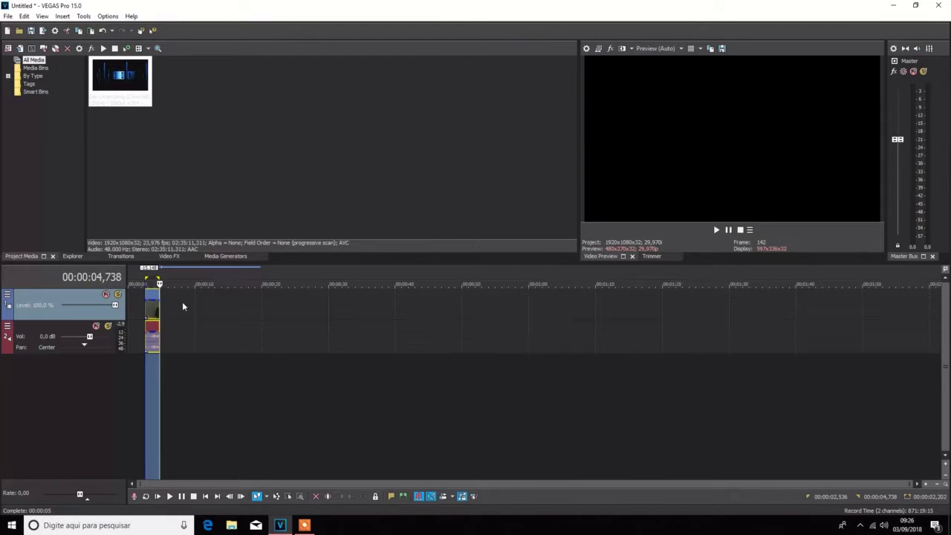
left_click(8, 15)
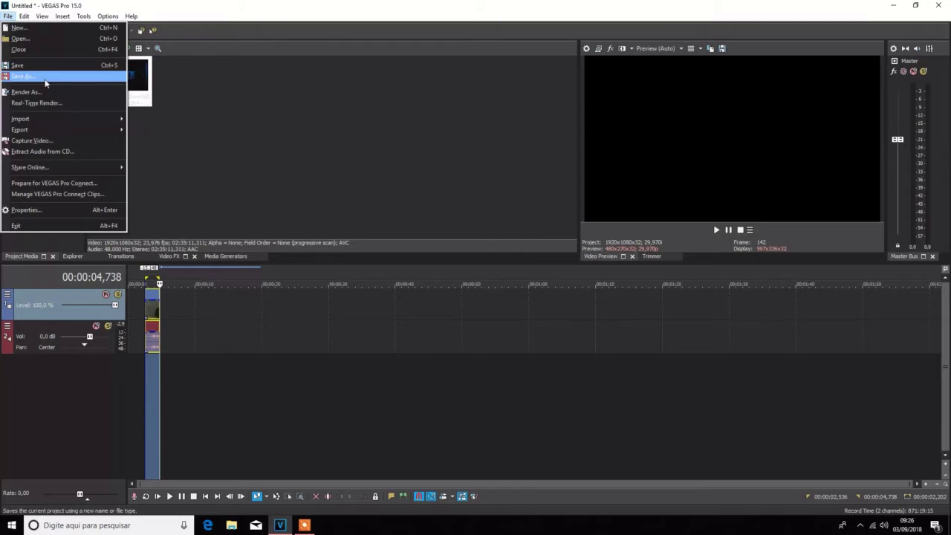
left_click(57, 87)
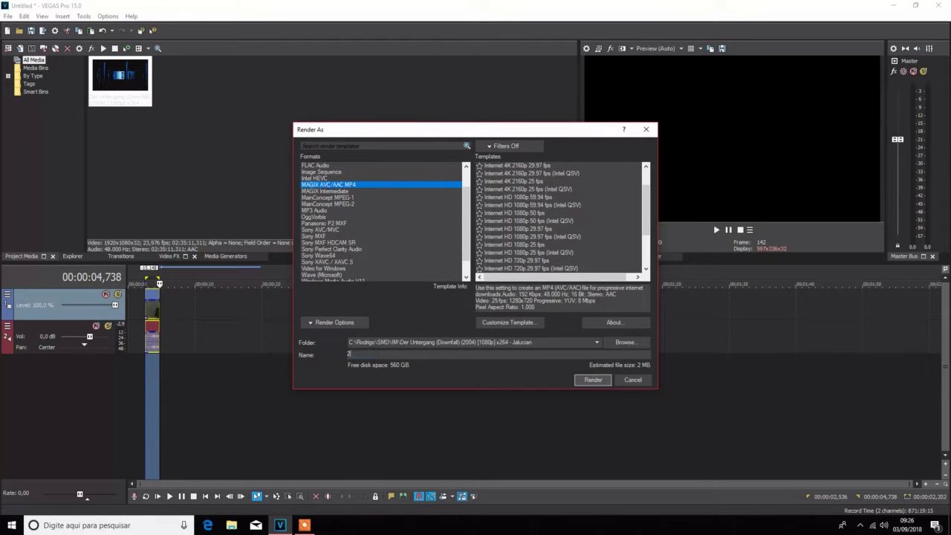
left_click(593, 380)
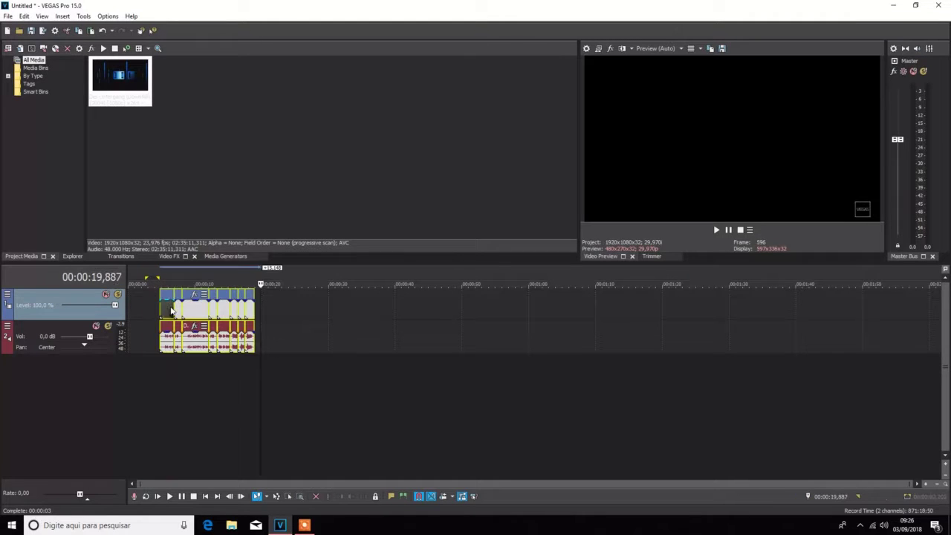
Step: Paste back the remaining segments, cut everything after the third one, and set the time selection from 00:00:04,738 to 00:00:06,907
key("ctrl+v")
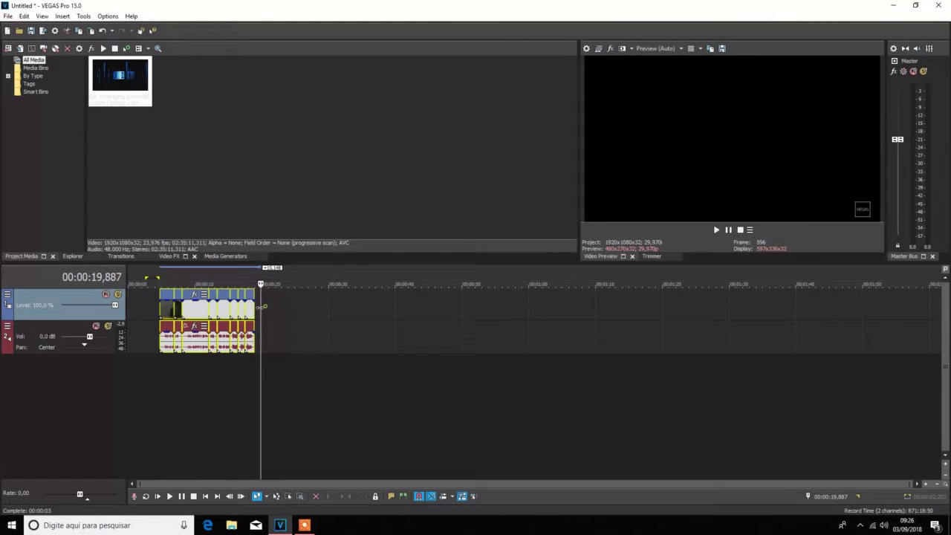
left_click_drag(262, 305, 175, 305)
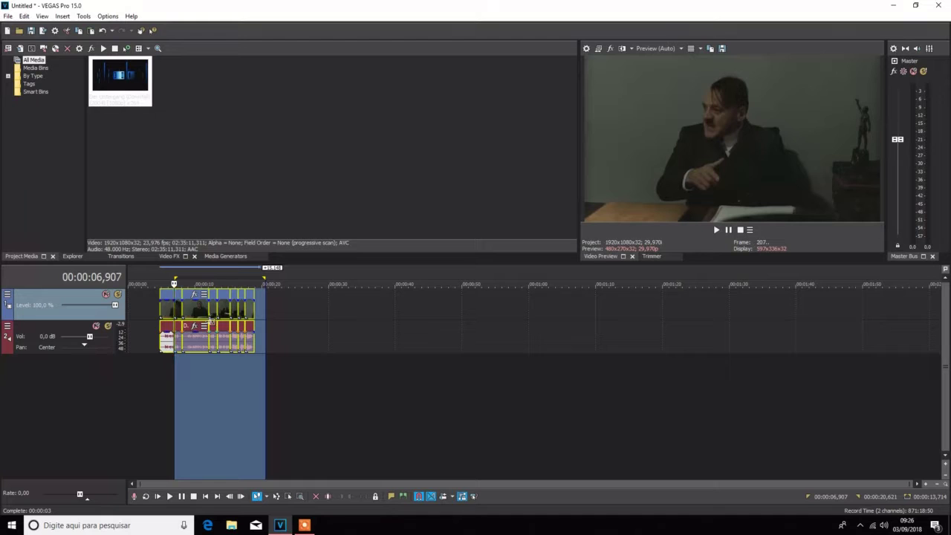
key("Delete")
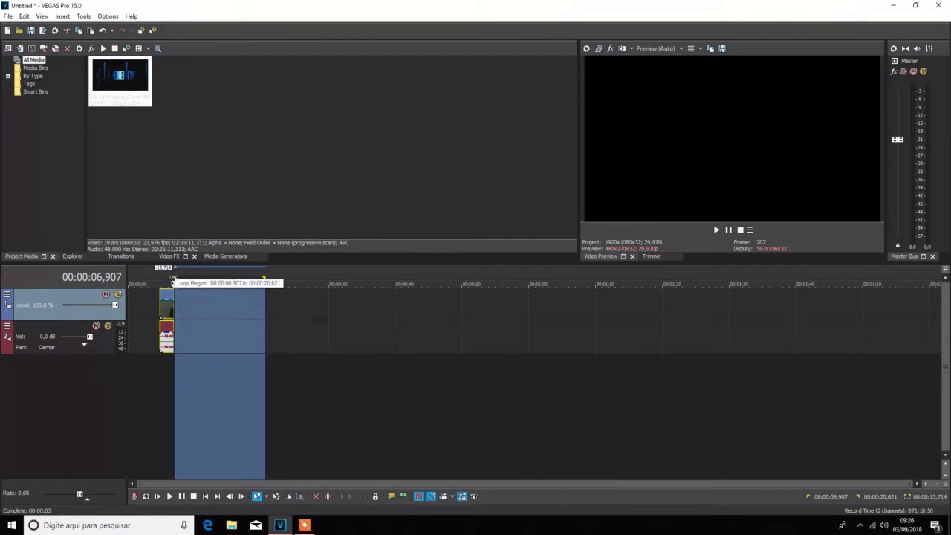
left_click_drag(173, 280, 159, 279)
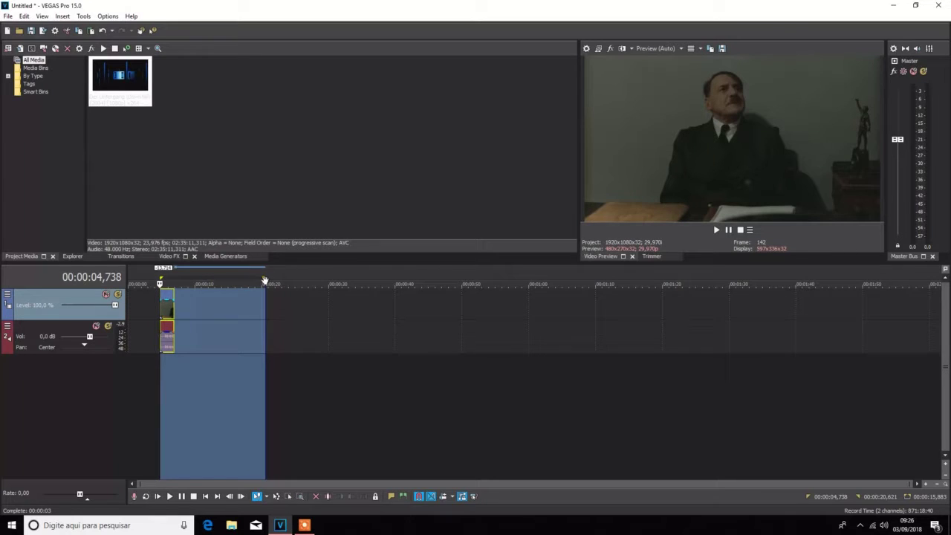
left_click_drag(260, 278, 174, 278)
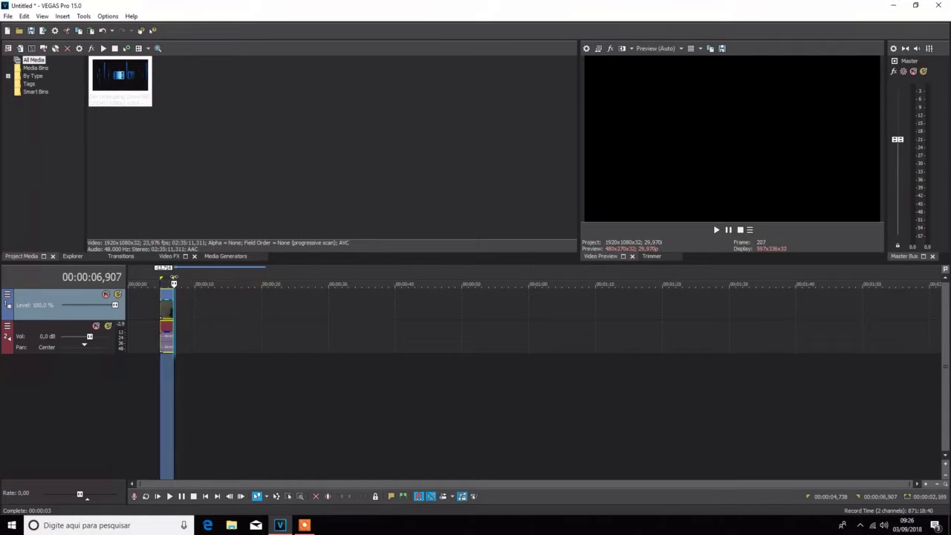
Step: Render the selected third segment with the same MAGIX AVC/AAC MP4 settings and destination folder
left_click(8, 15)
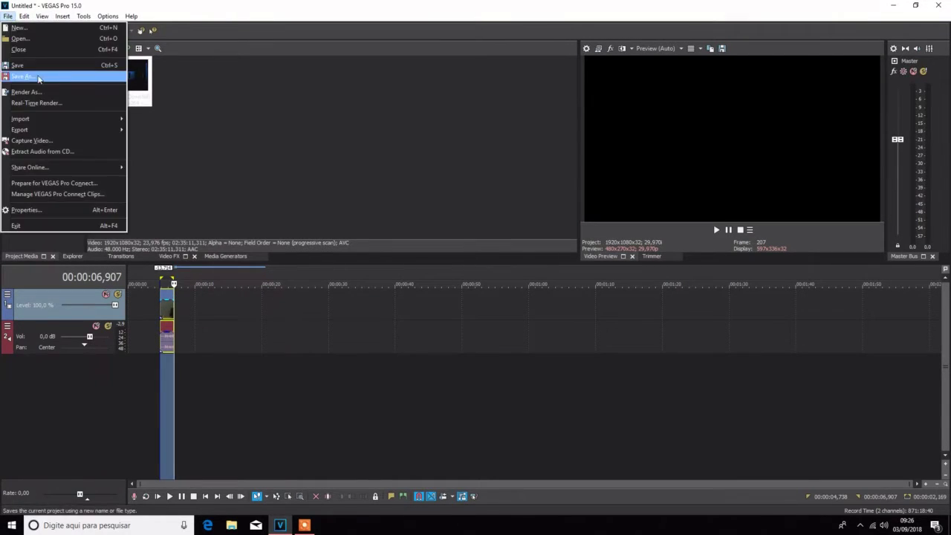
left_click(57, 92)
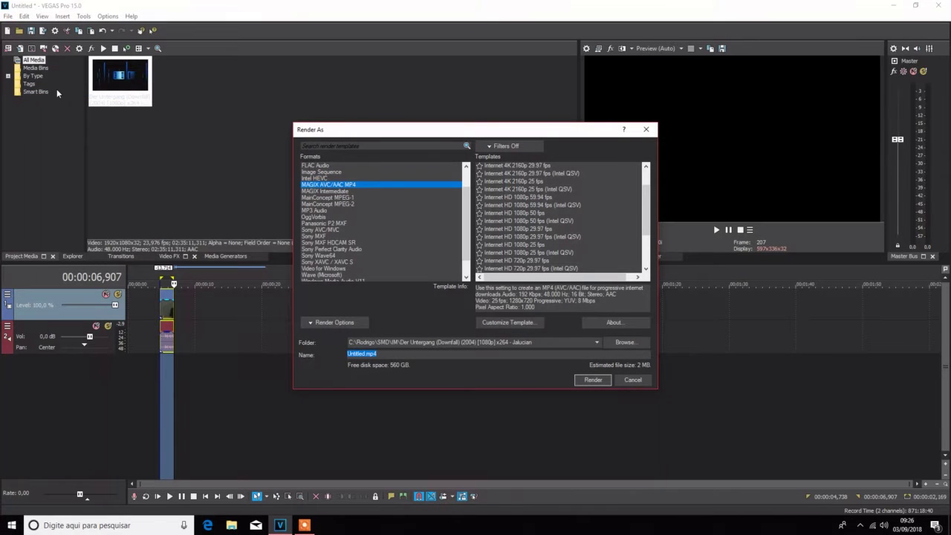
left_click(591, 379)
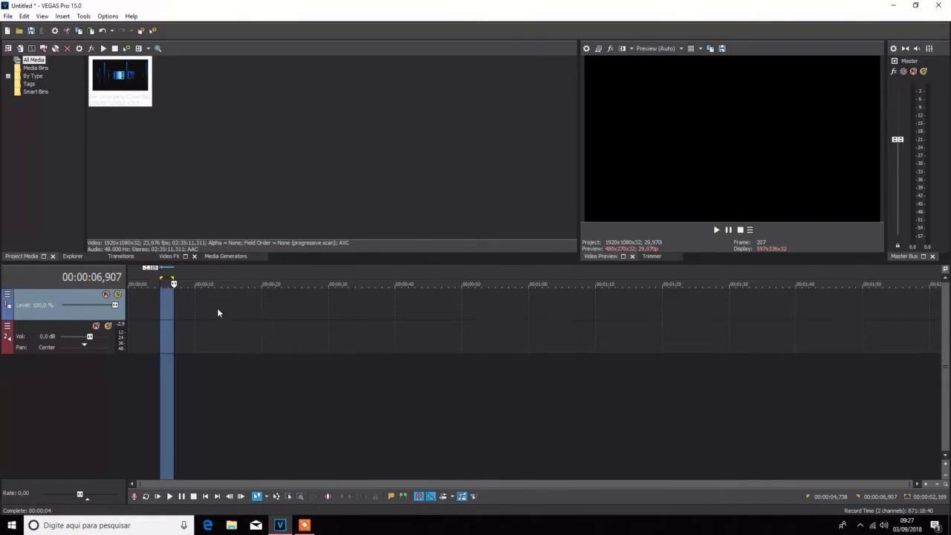
Step: Paste back the remaining segments, cut everything after 00:00:08,108, and fit the loop region to the fourth segment alone
key("ctrl+v")
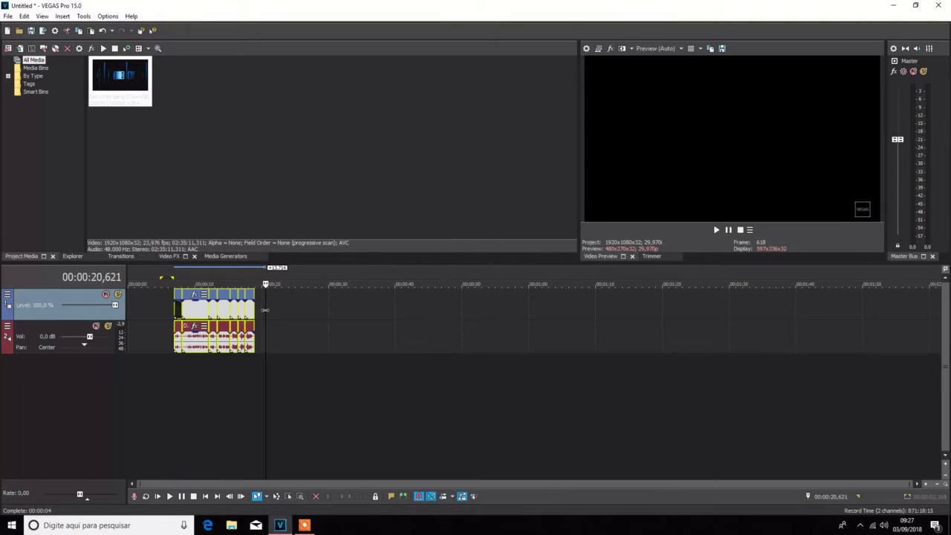
left_click_drag(260, 311, 182, 315)
key("Delete")
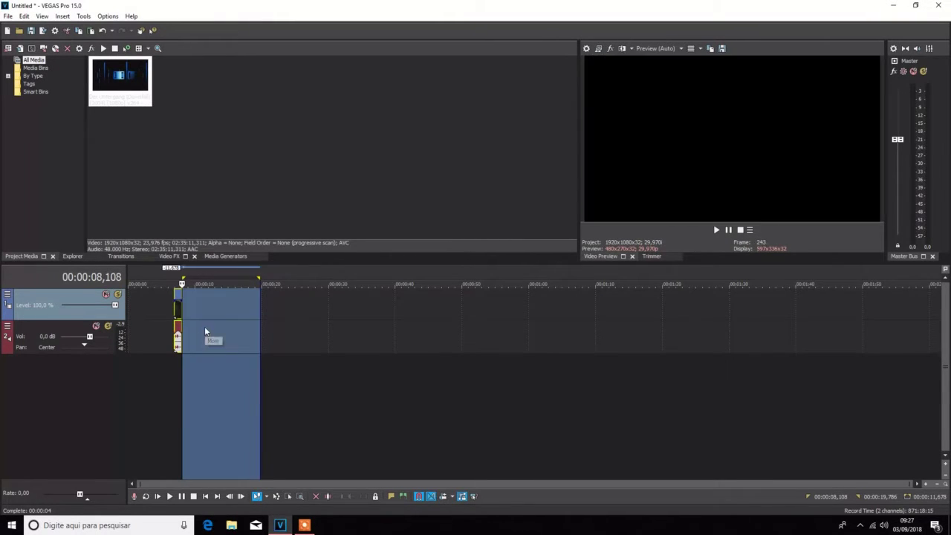
left_click(176, 284)
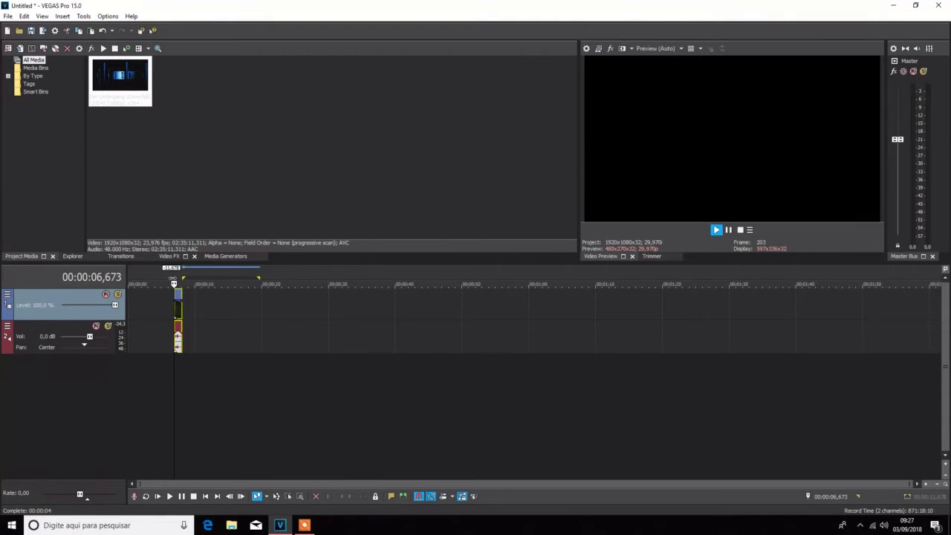
key("space")
key("Return")
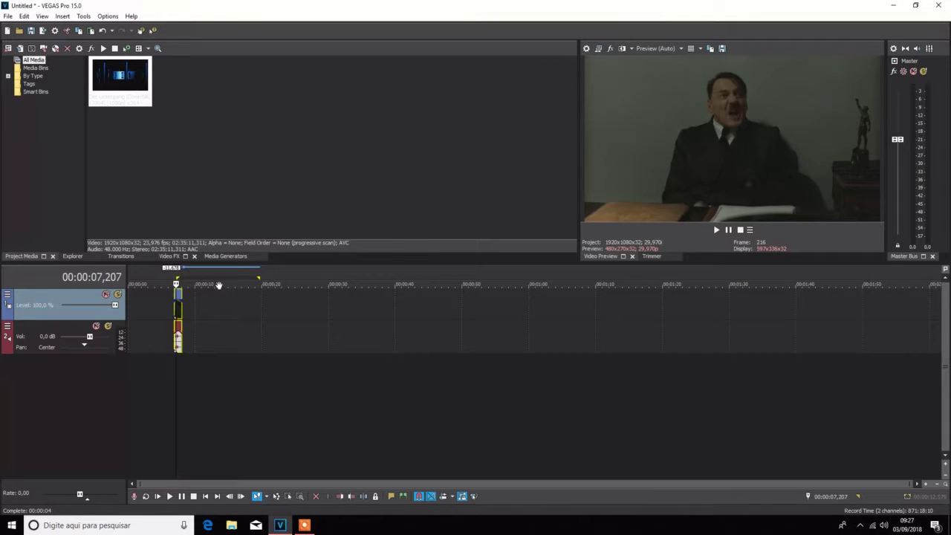
left_click(927, 485)
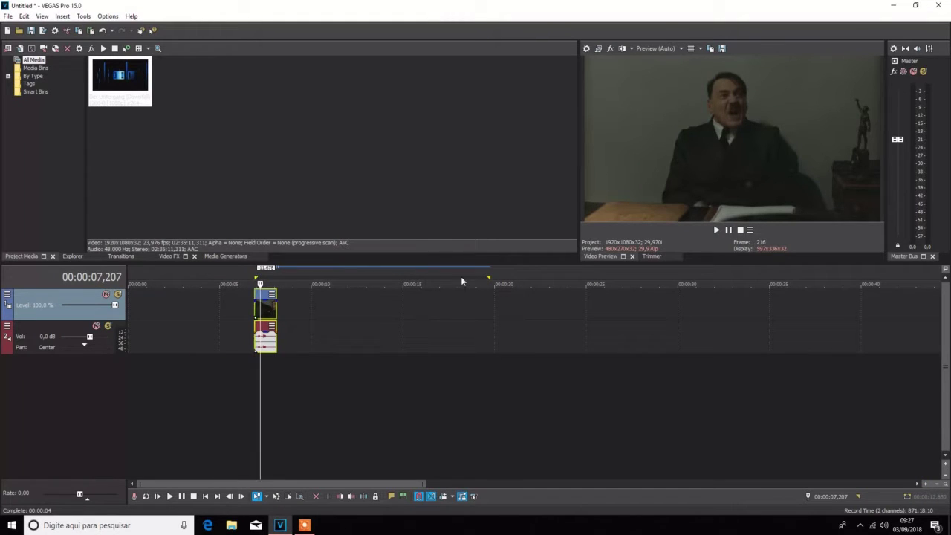
left_click_drag(487, 278, 307, 276)
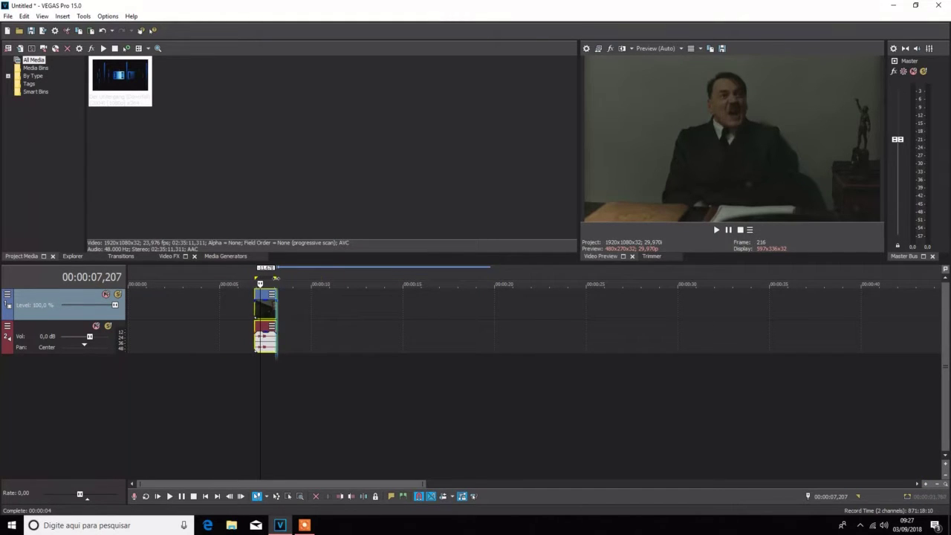
Step: Render the fourth segment as a MAGIX AVC/AAC MP4 named 4 in the Downfall folder
left_click(7, 15)
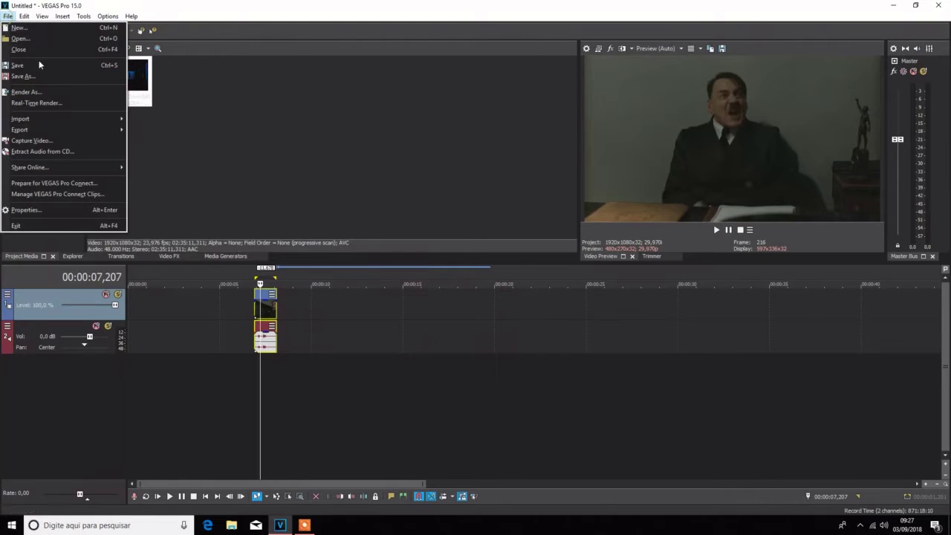
left_click(54, 91)
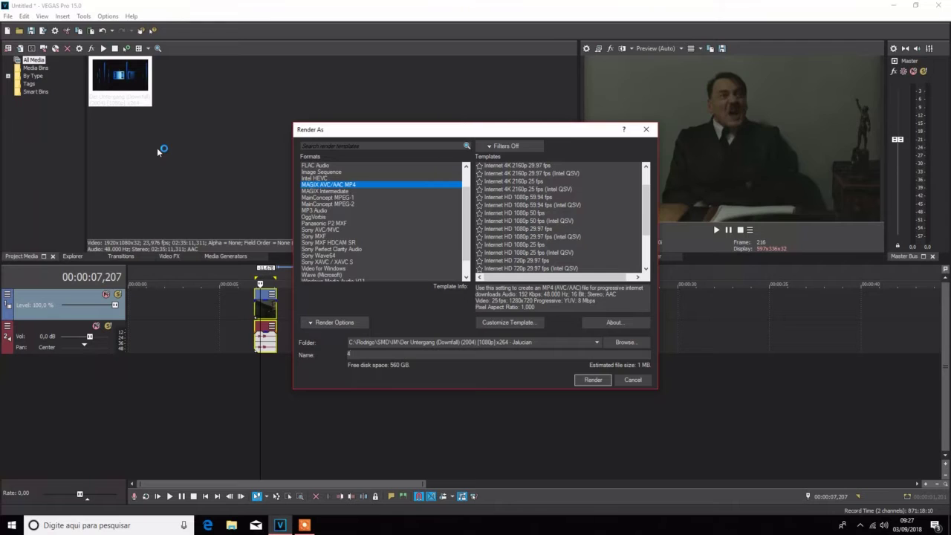
key("Return")
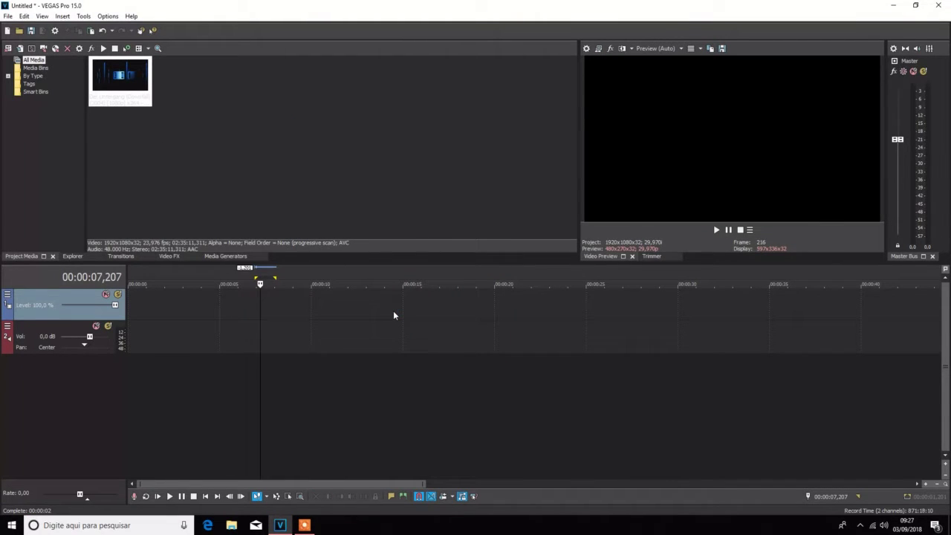
Step: Keep only the fifth segment by cutting everything after 00:00:11,211, and set the time selection from 00:00:07,207 to 00:00:11,211
left_click_drag(467, 301, 333, 315)
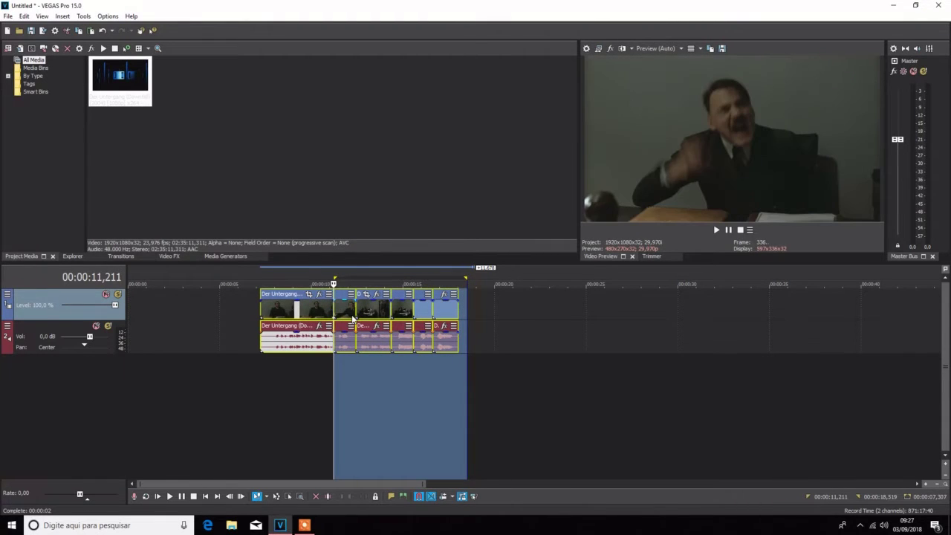
key("Delete")
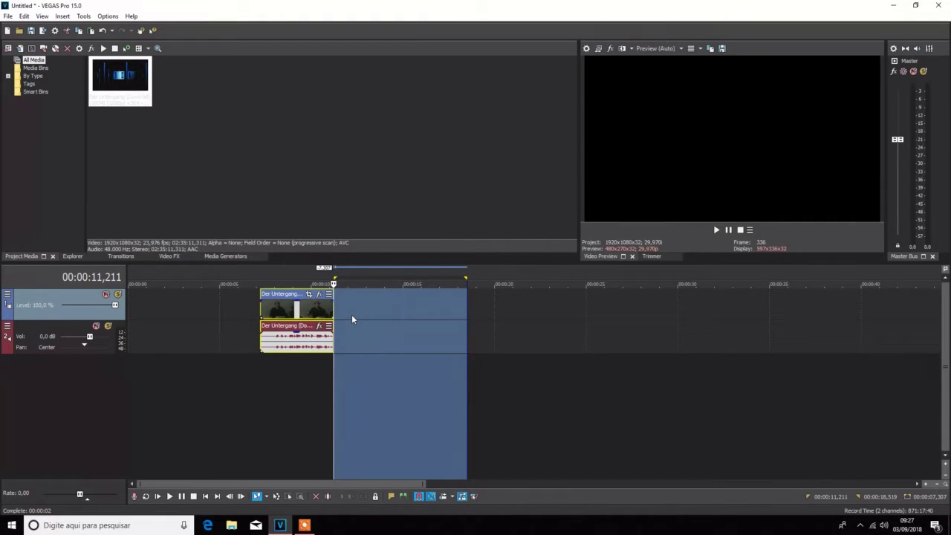
left_click_drag(338, 281, 260, 281)
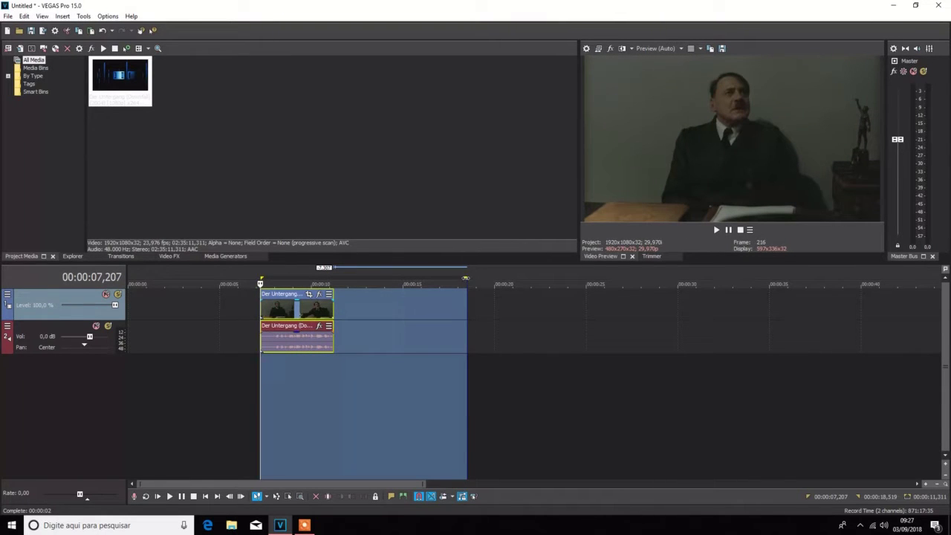
left_click_drag(466, 281, 333, 283)
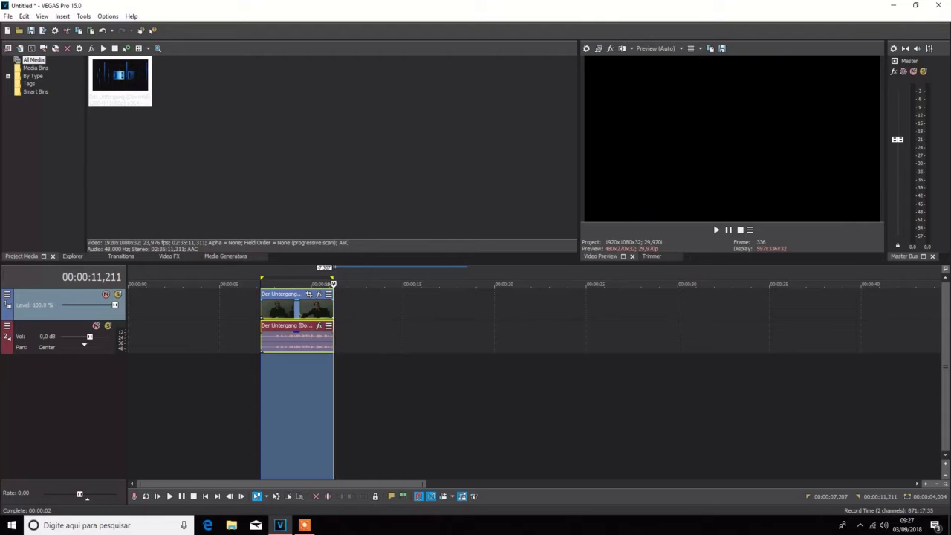
Step: Render the fifth segment as a MAGIX AVC/AAC MP4 named 5 in the Downfall folder
left_click(7, 15)
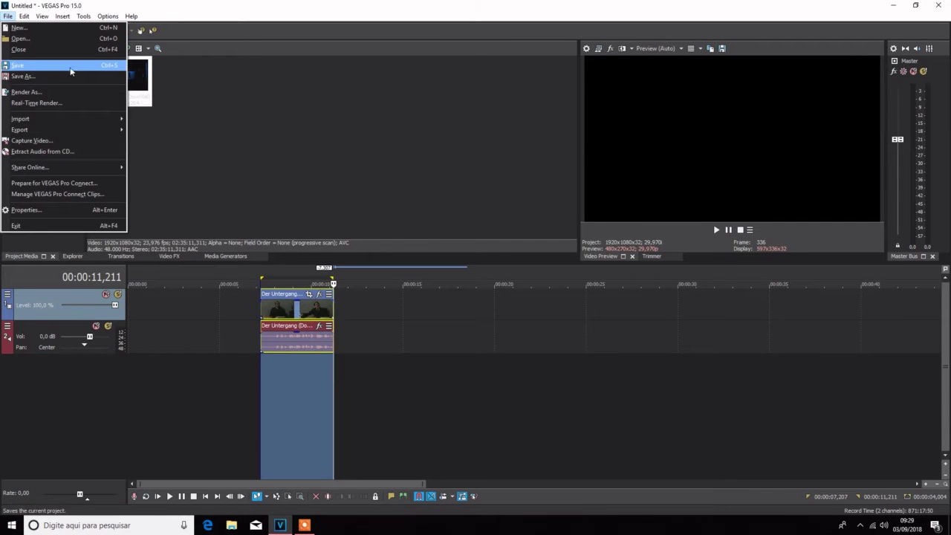
left_click(74, 94)
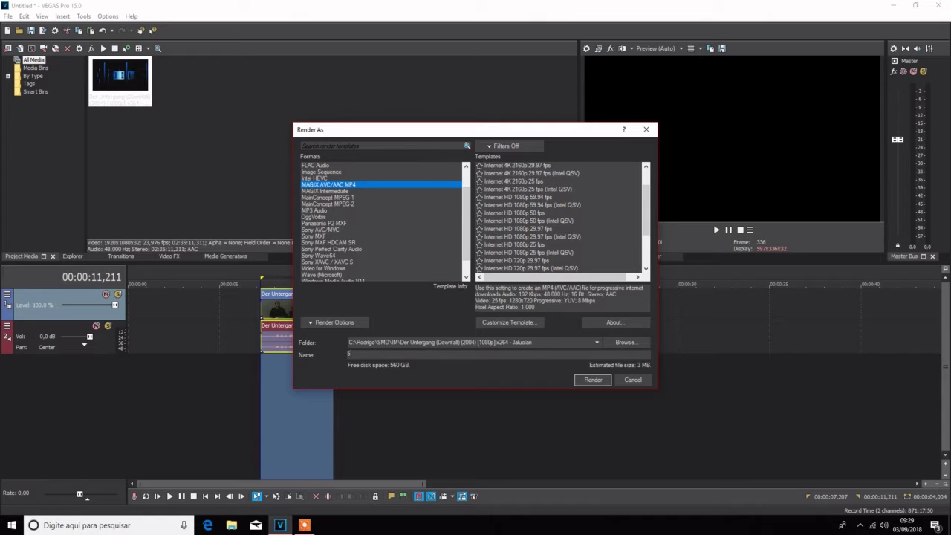
key("Return")
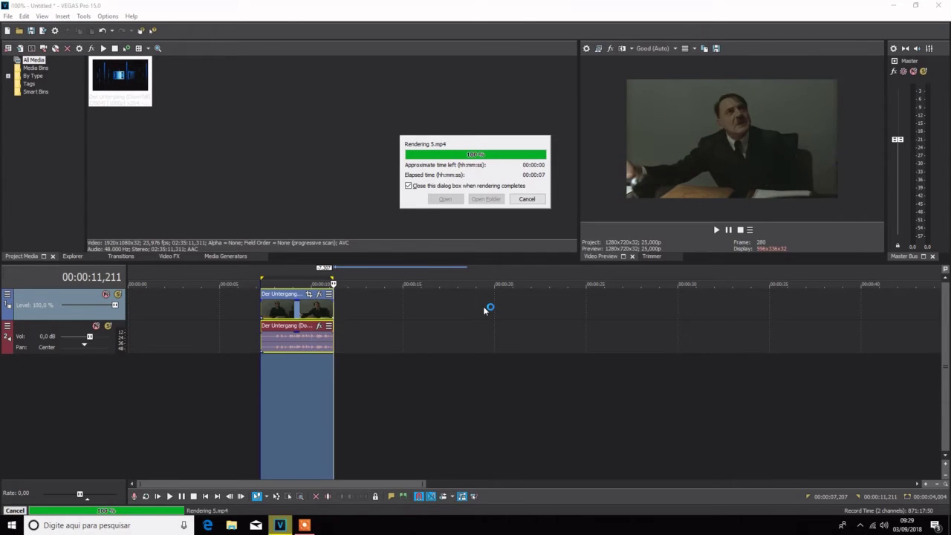
Step: Replace the rendered fifth segment with only the sixth one and set the time selection from 00:00:11,211 to 00:00:12,446
key("Delete")
key("ctrl+v")
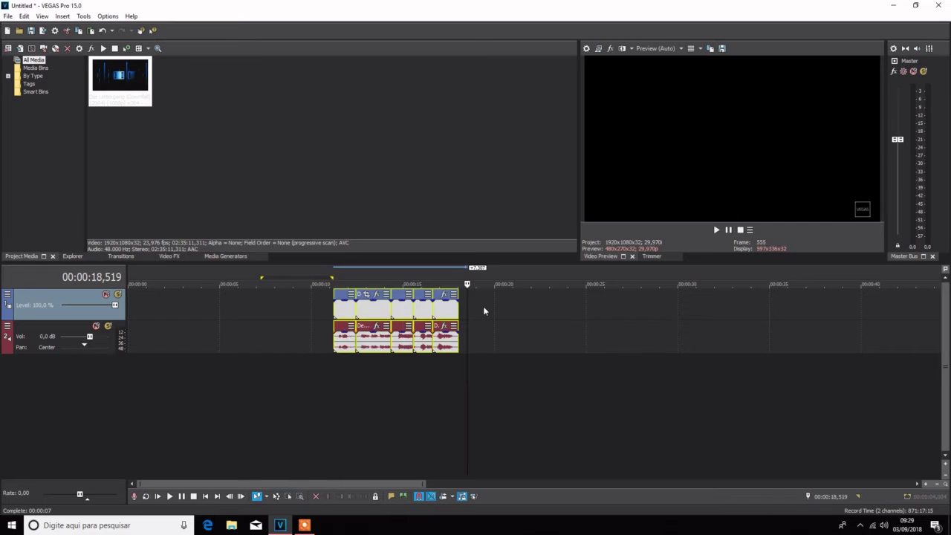
left_click_drag(461, 303, 336, 278)
key("Delete")
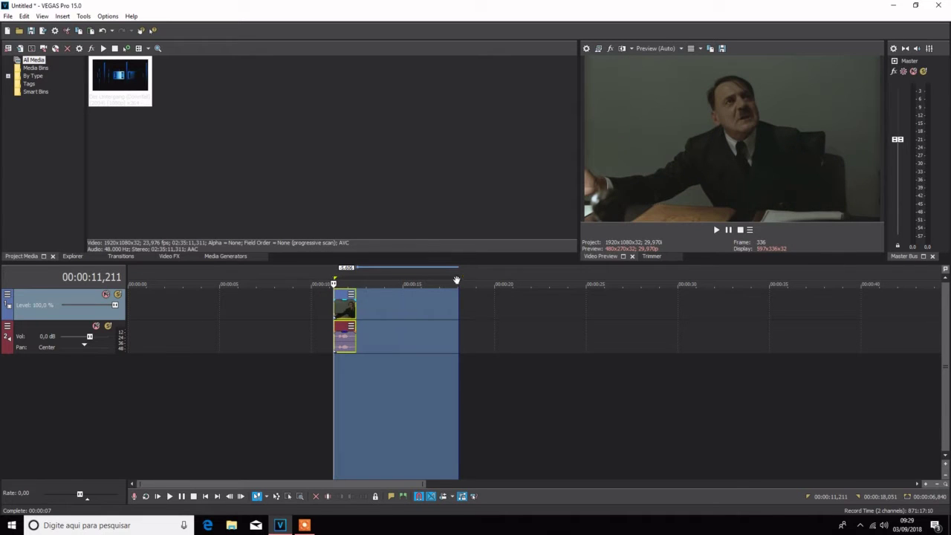
left_click_drag(454, 277, 356, 279)
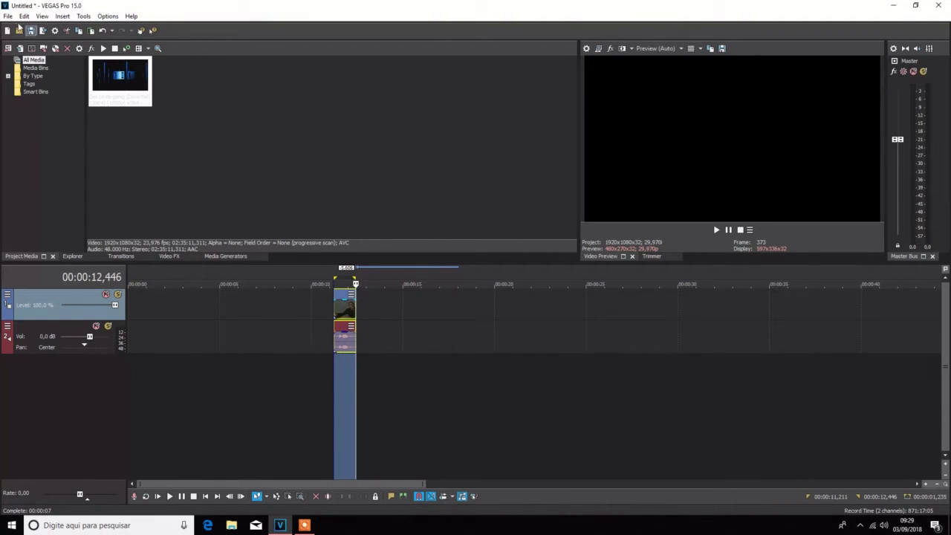
Step: Render the selected sixth segment using the same MP4 render settings
left_click(8, 16)
left_click(49, 92)
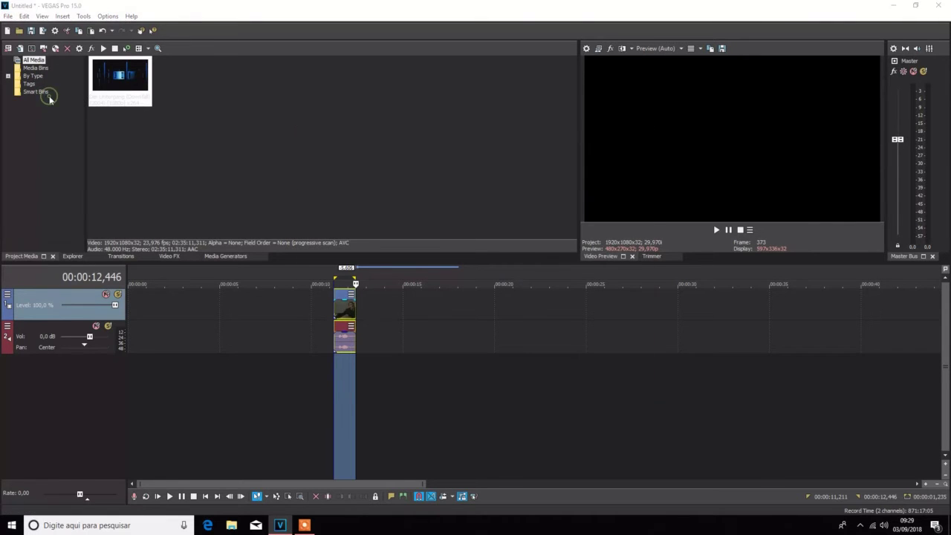
key("Return")
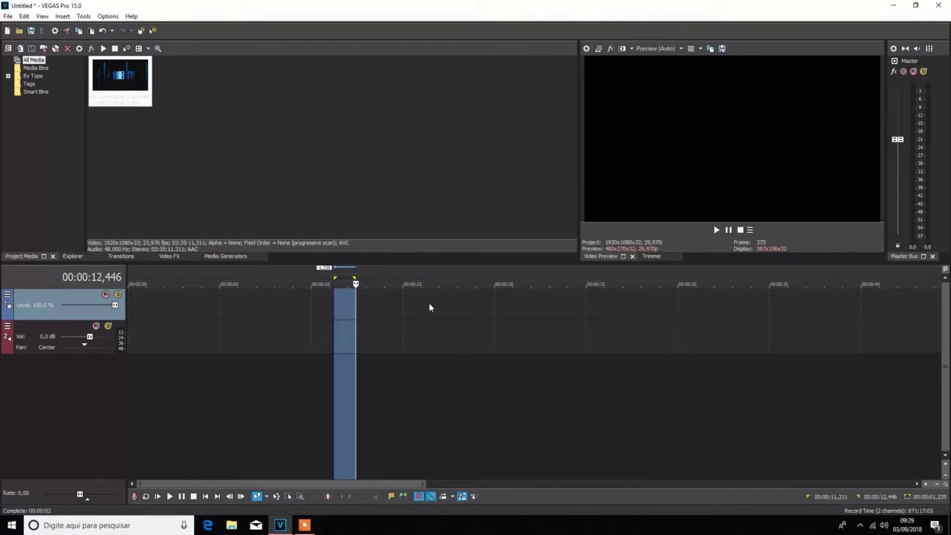
Step: Paste the remaining segments, keep only the seventh by cutting everything after 00:00:14,348, and set the time selection from 00:00:12,446 to 00:00:14,348
key("ctrl+v")
left_click_drag(472, 297, 390, 299)
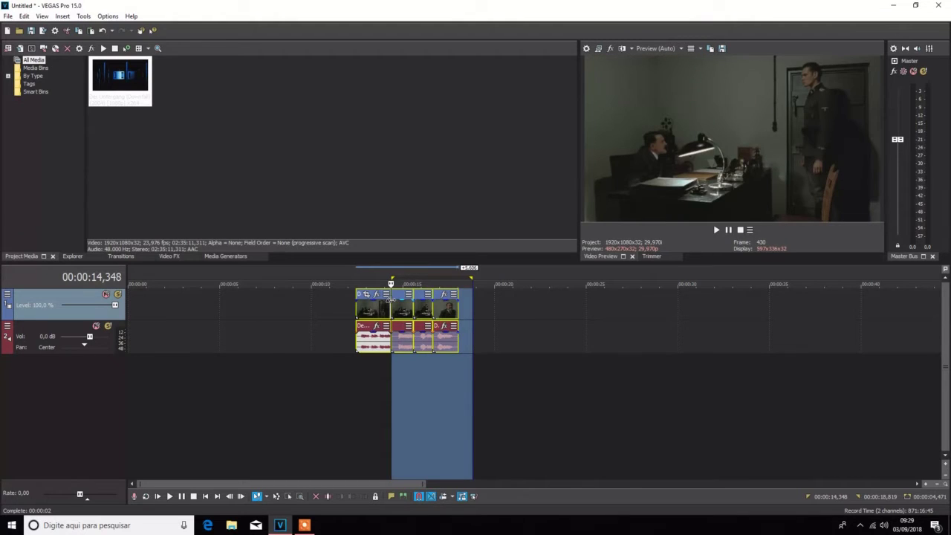
key("Delete")
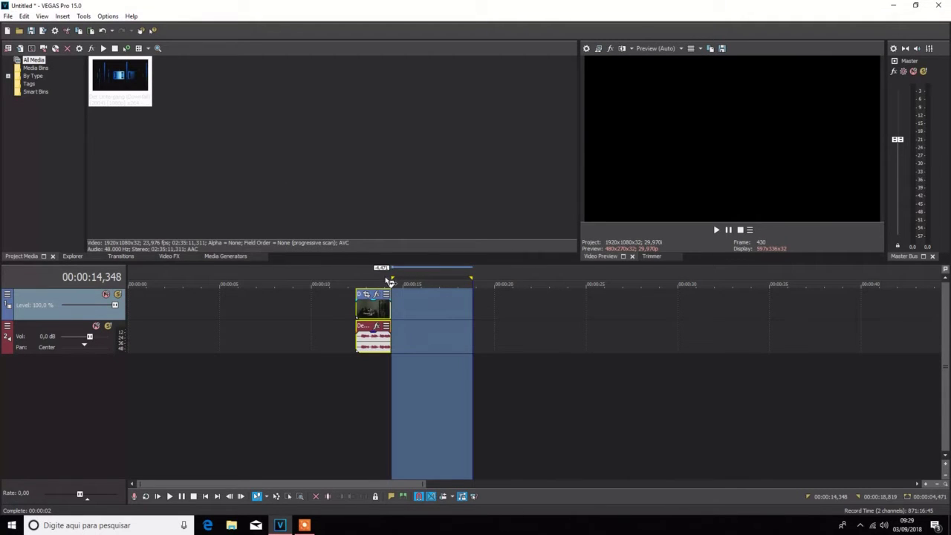
left_click_drag(390, 282, 358, 279)
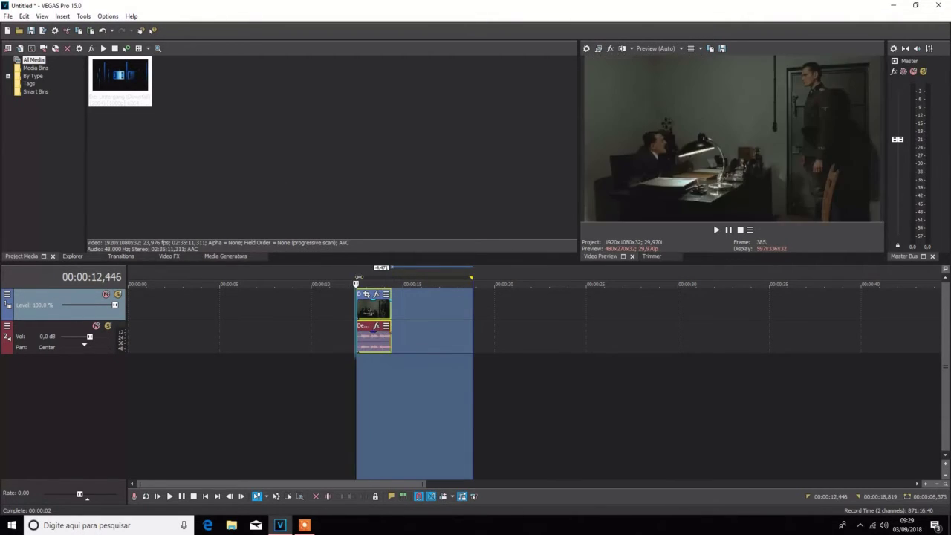
left_click_drag(471, 278, 392, 276)
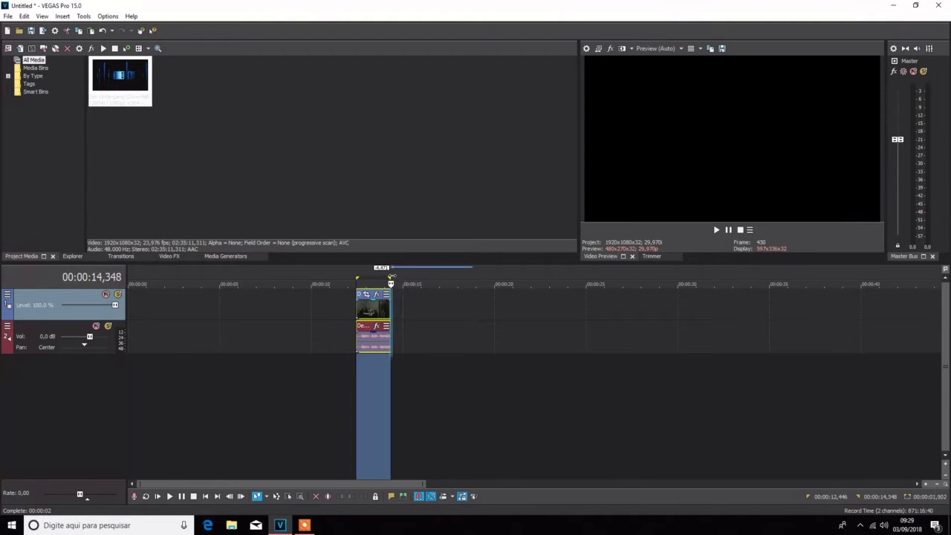
Step: Render the selected seventh segment as a MAGIX AVC/AAC MP4 in the Downfall folder
left_click(8, 15)
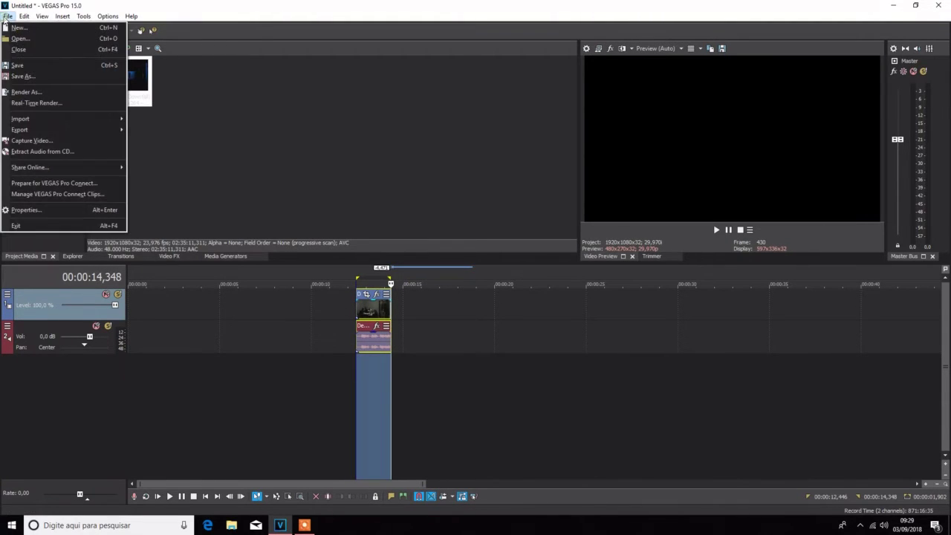
left_click(78, 91)
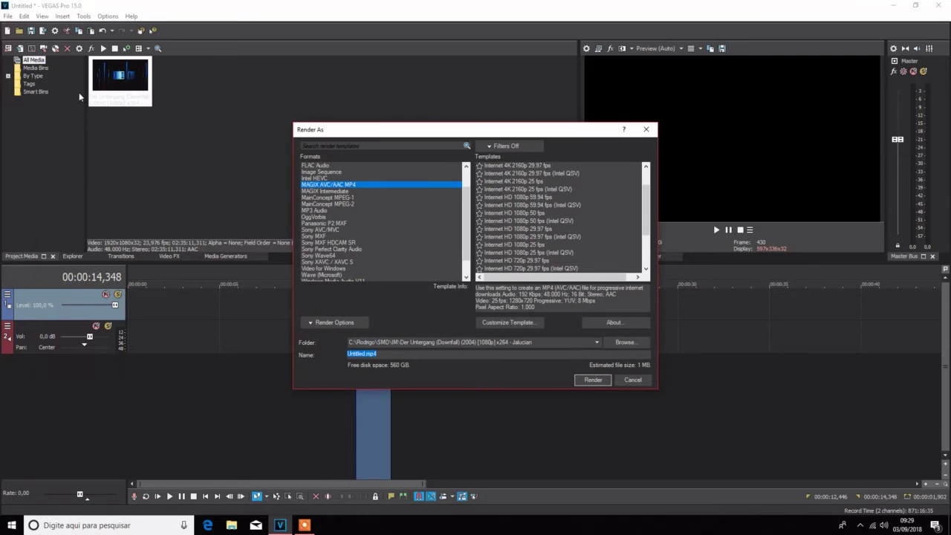
key("Return")
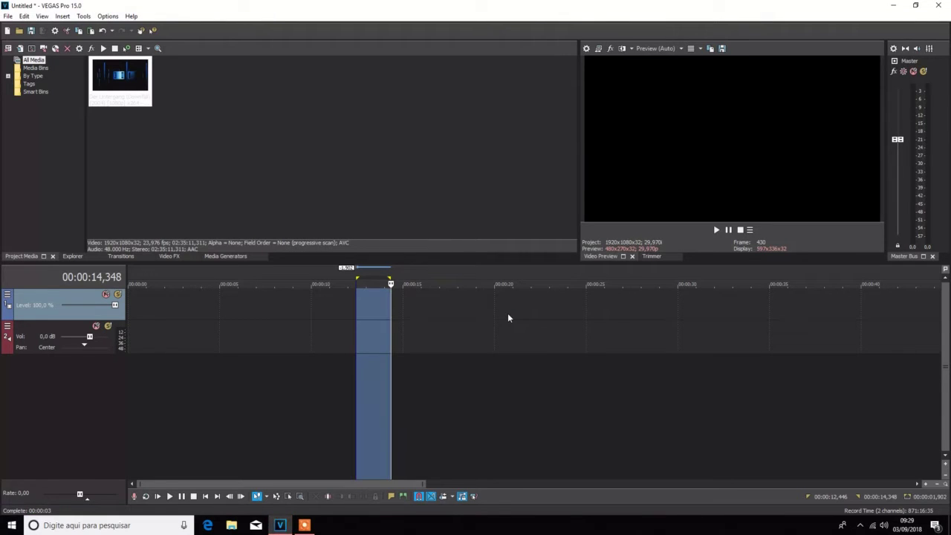
Step: Keep only the eighth segment by cutting everything after 00:00:15,582, and set the time selection from 00:00:14,348 to 00:00:15,582
left_click_drag(469, 298, 414, 295)
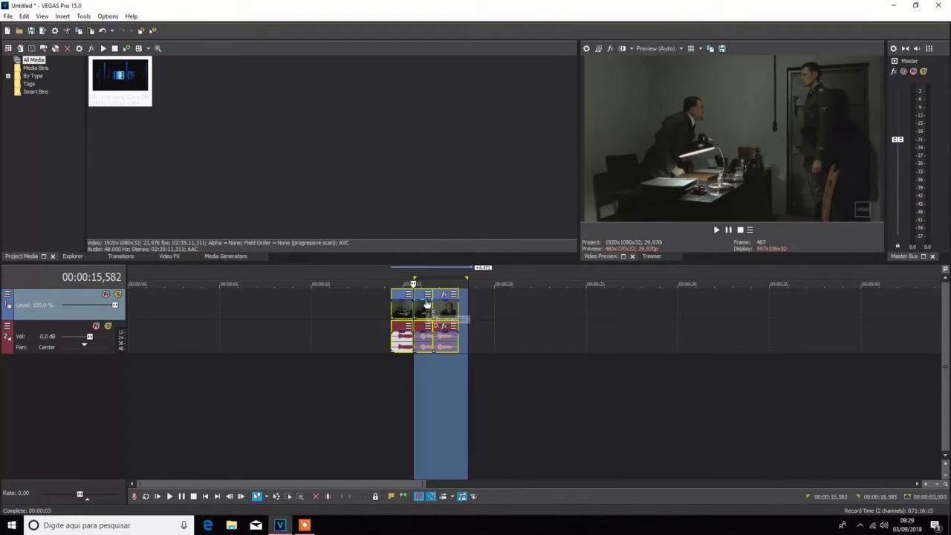
left_click_drag(415, 281, 393, 280)
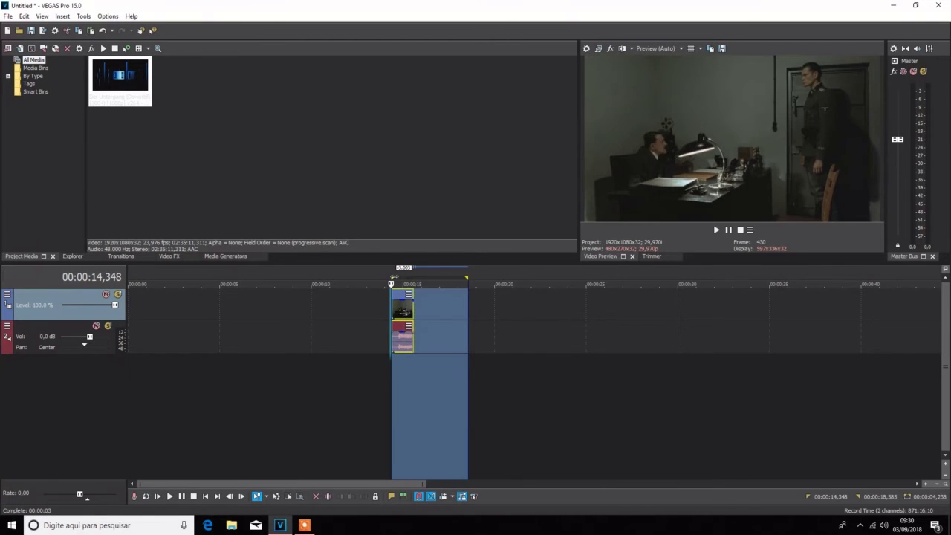
left_click_drag(465, 280, 413, 281)
Step: Render the eighth segment as a MAGIX AVC/AAC MP4 named 8 in the Downfall folder
left_click(8, 16)
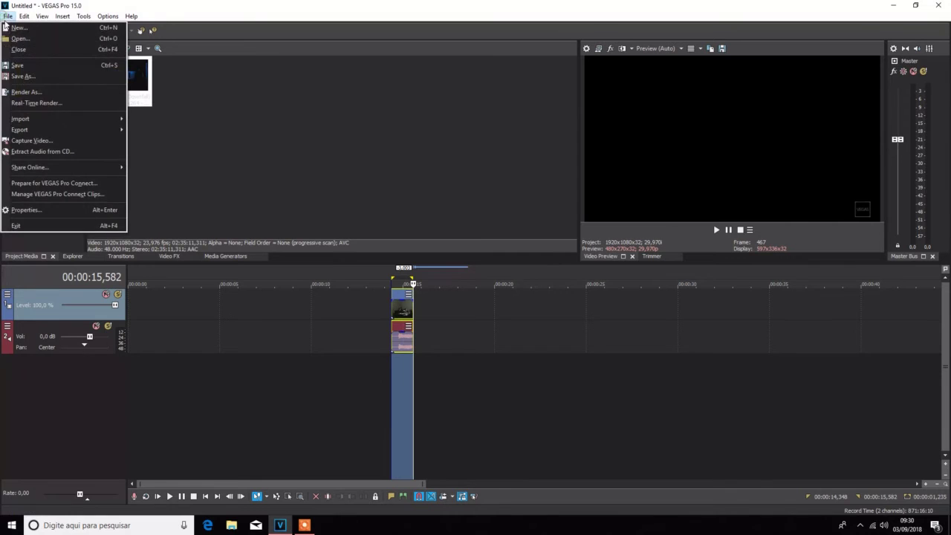
left_click(48, 92)
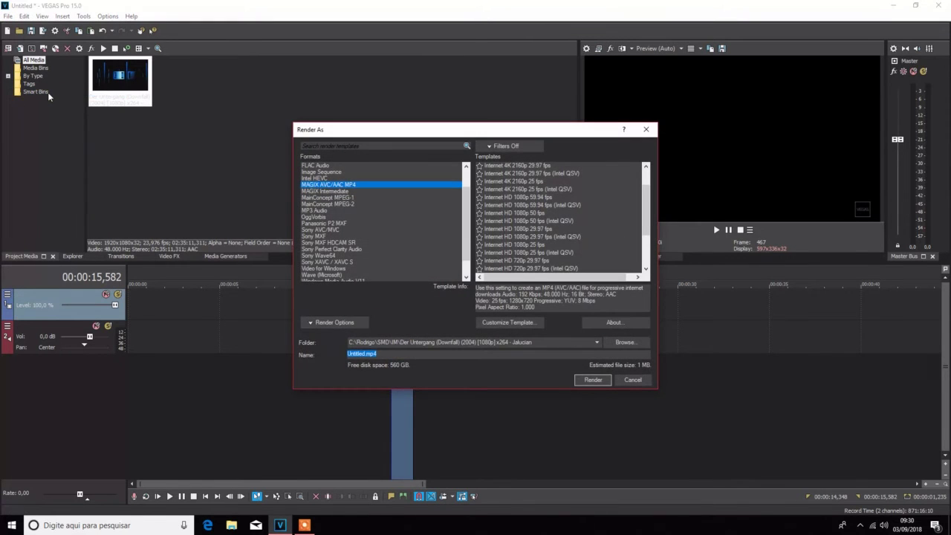
type("8")
key("Return")
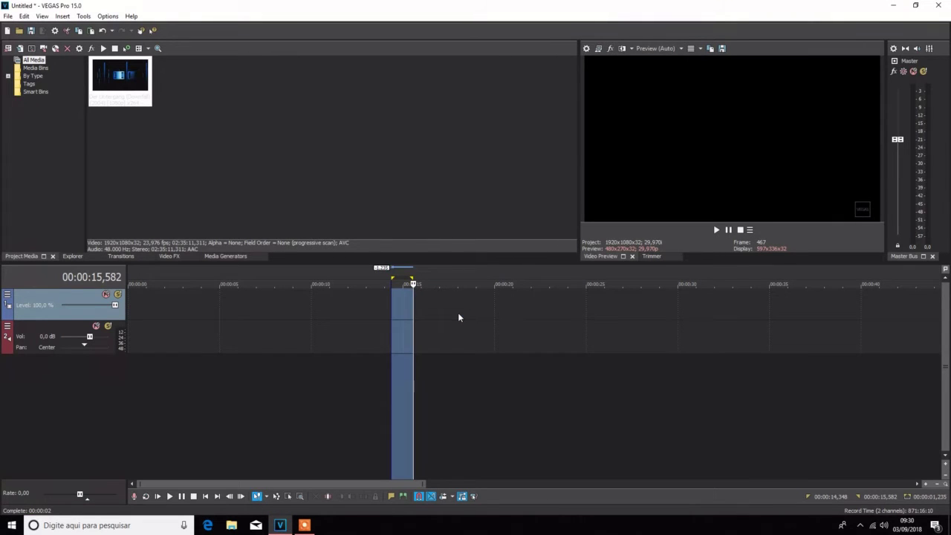
Step: Paste the last two segments, keep only the ninth, and set the time selection from 00:00:15,582 to 00:00:16,617
key("ctrl+v")
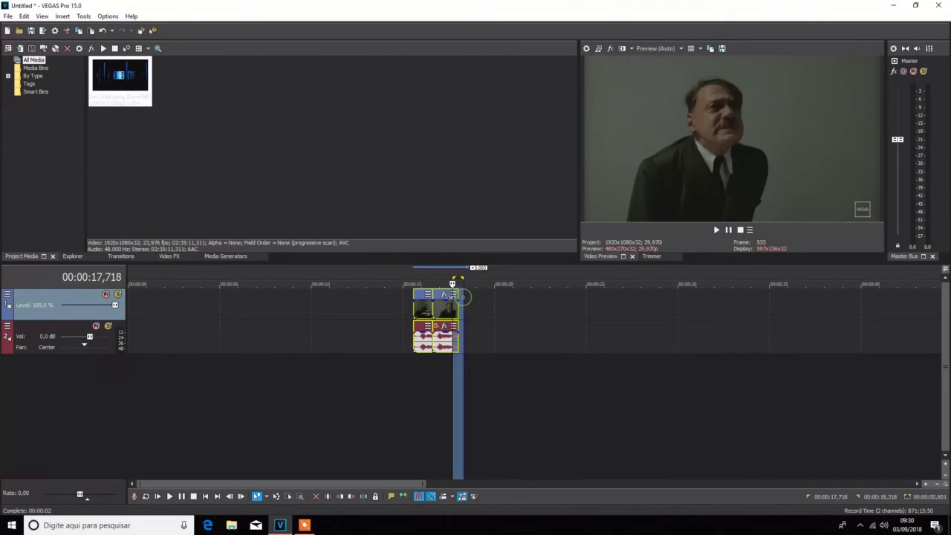
left_click_drag(463, 297, 432, 284)
key("Delete")
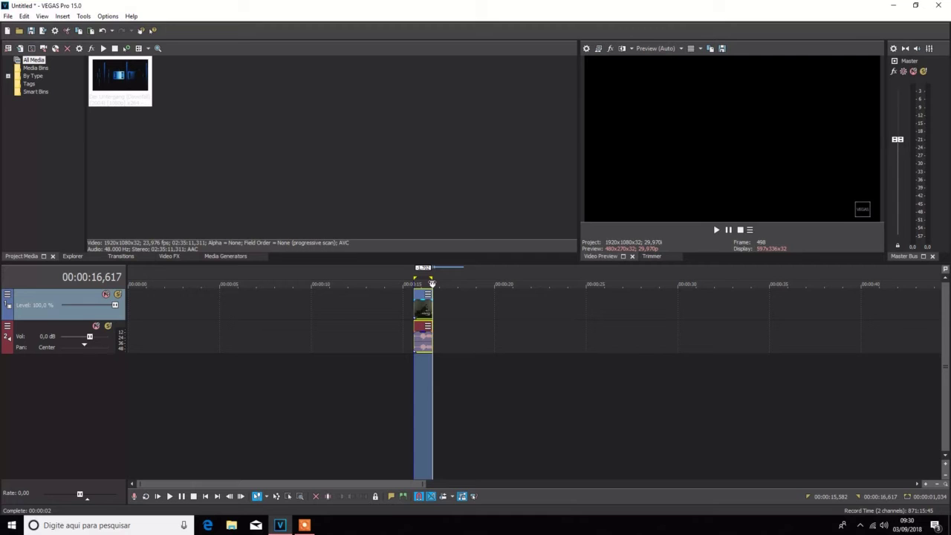
Step: Render the selected ninth segment as a MAGIX AVC/AAC MP4 in the Downfall folder
left_click(8, 16)
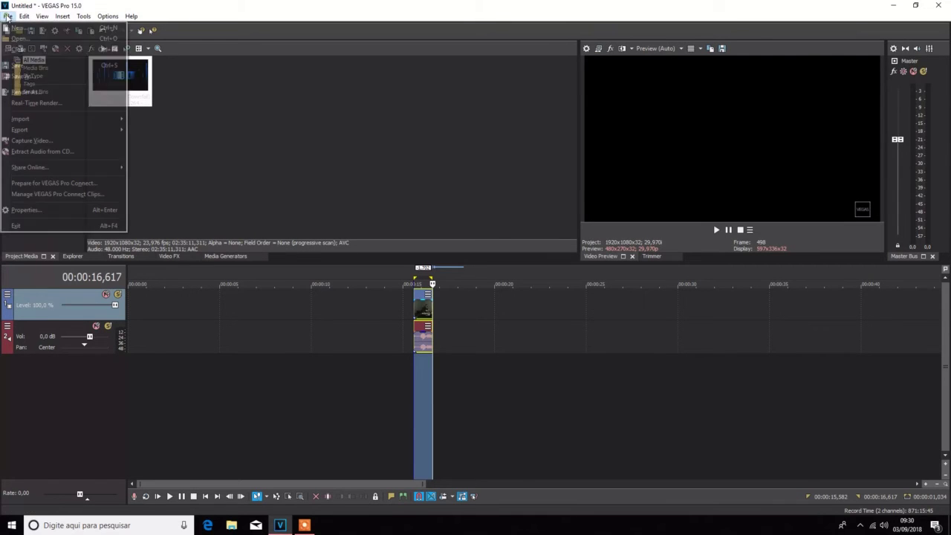
left_click(84, 97)
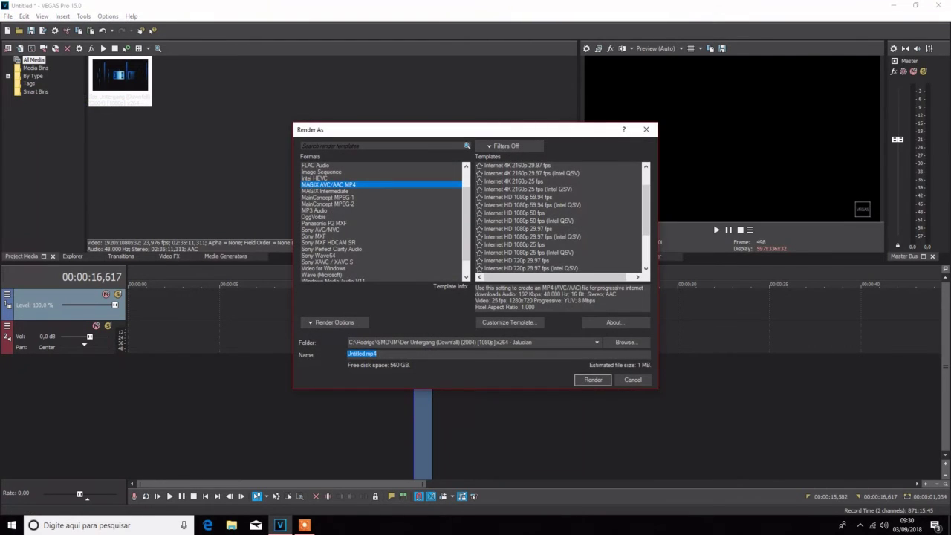
key("Return")
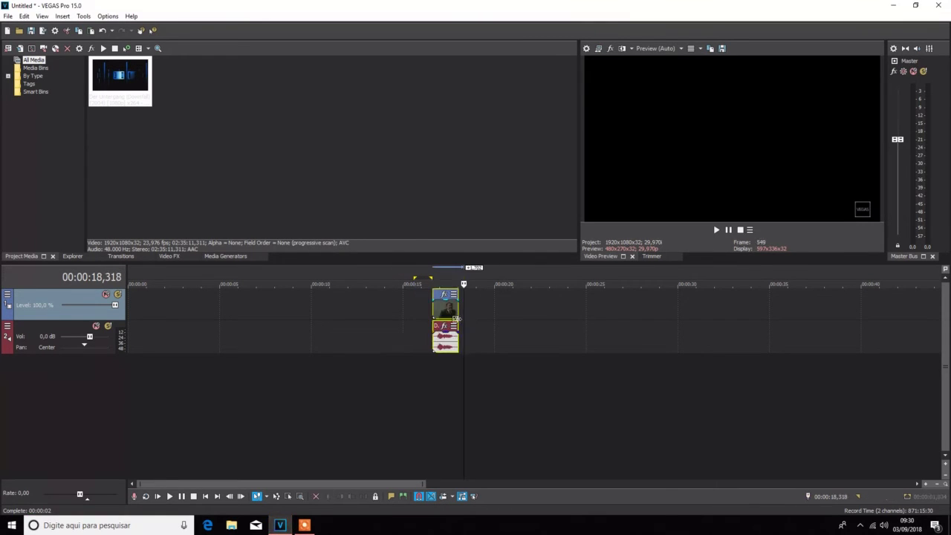
Step: Set the loop region around the tenth segment from 00:00:16,617 to 00:00:18,051 and render it as a MAGIX AVC/AAC MP4 named 10
mouse_move(428, 277)
left_mouse_down()
mouse_move(487, 281)
mouse_move(433, 281)
mouse_move(457, 277)
left_mouse_up()
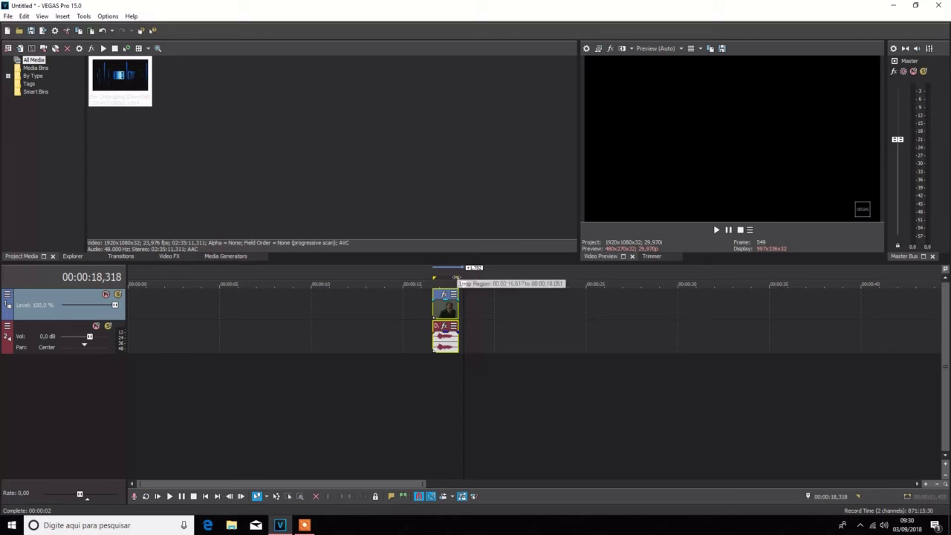
left_click(7, 16)
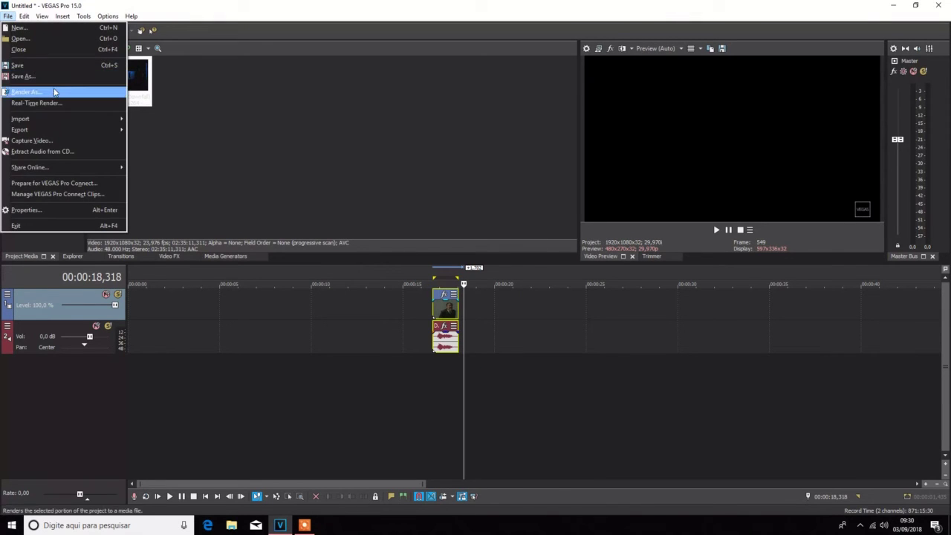
left_click(26, 91)
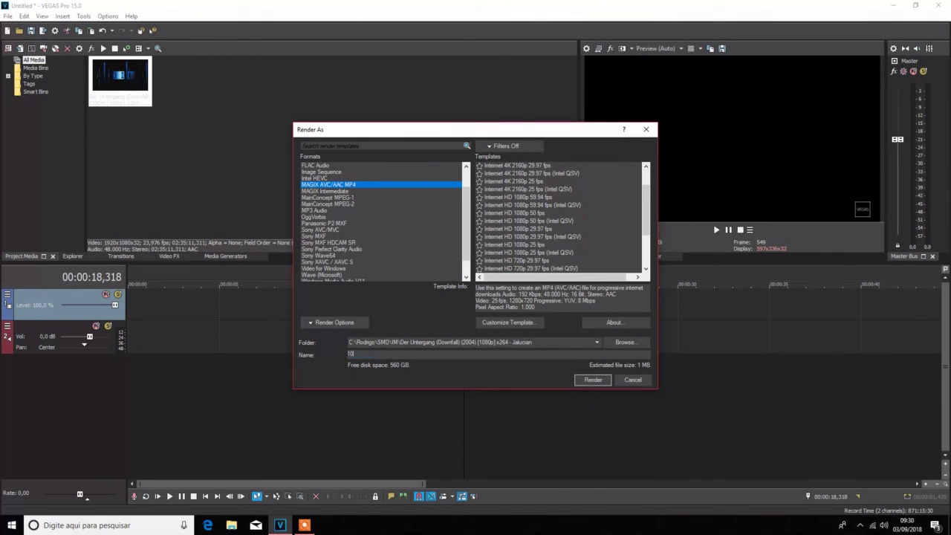
key("Return")
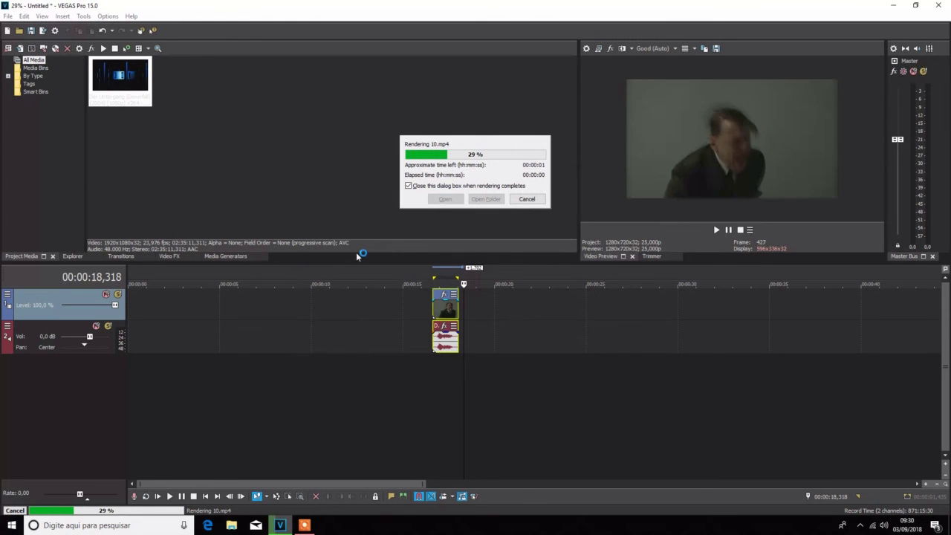